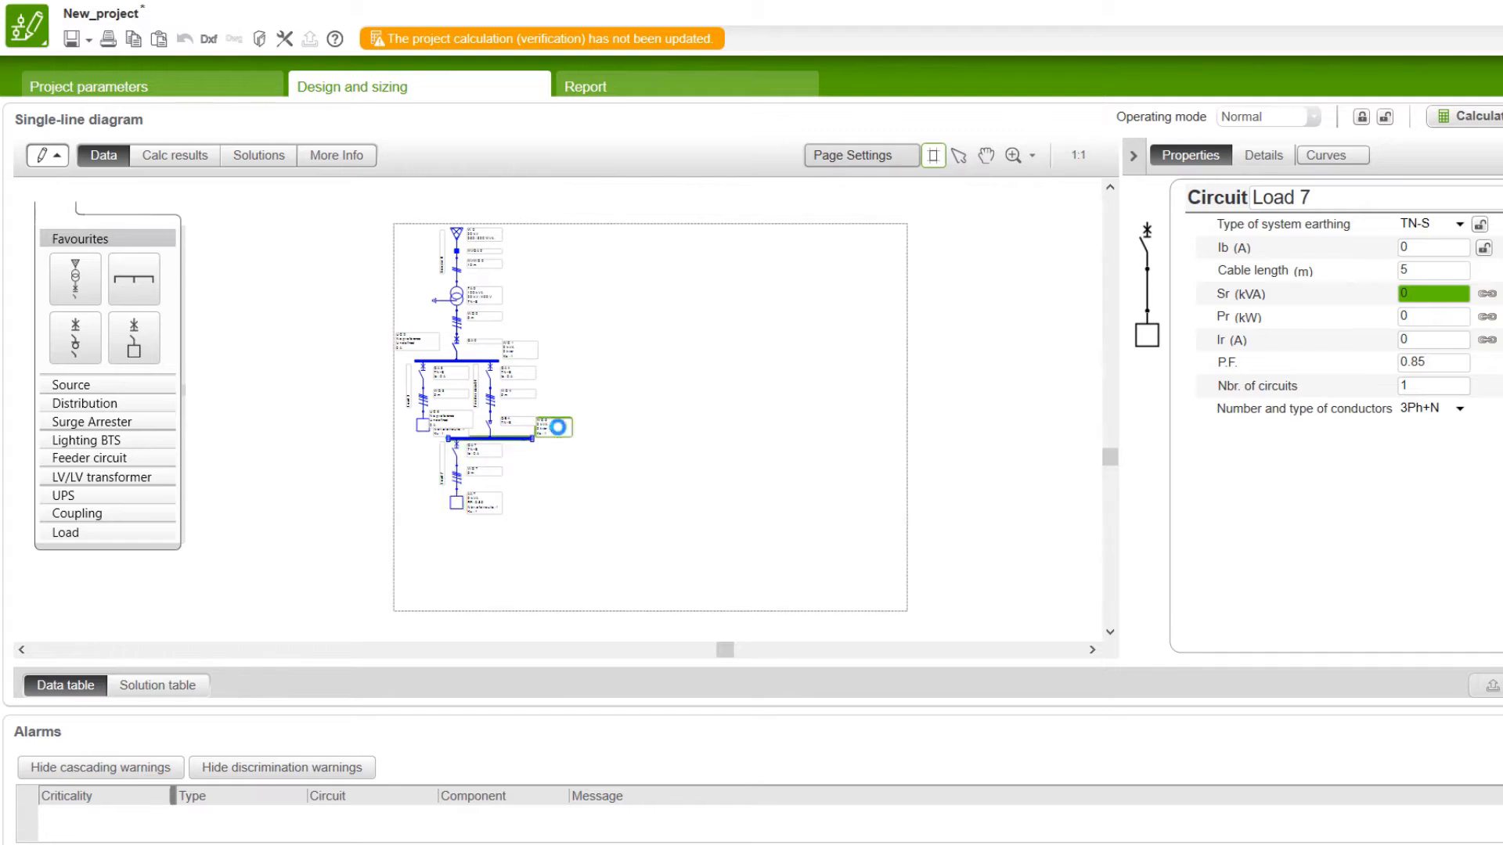
# Step: Move the lower LV switchboard UC 6 and its load circuit onto the neighbouring page of the diagram
pyautogui.scroll(-1, 624, 377)
pyautogui.scroll(6, 894, 290)
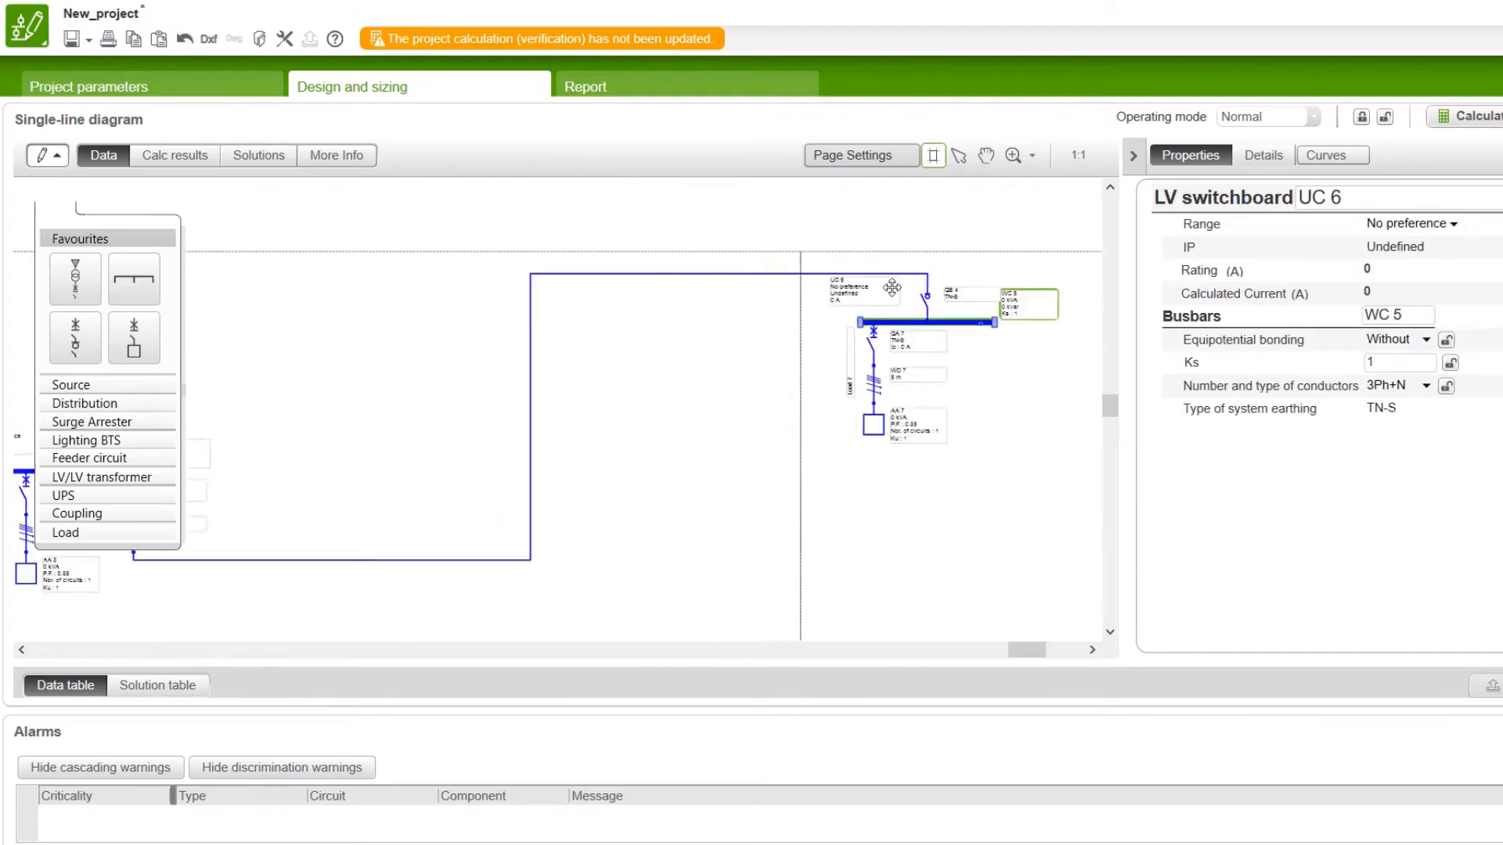
pyautogui.scroll(-5, 928, 294)
pyautogui.scroll(2, 463, 458)
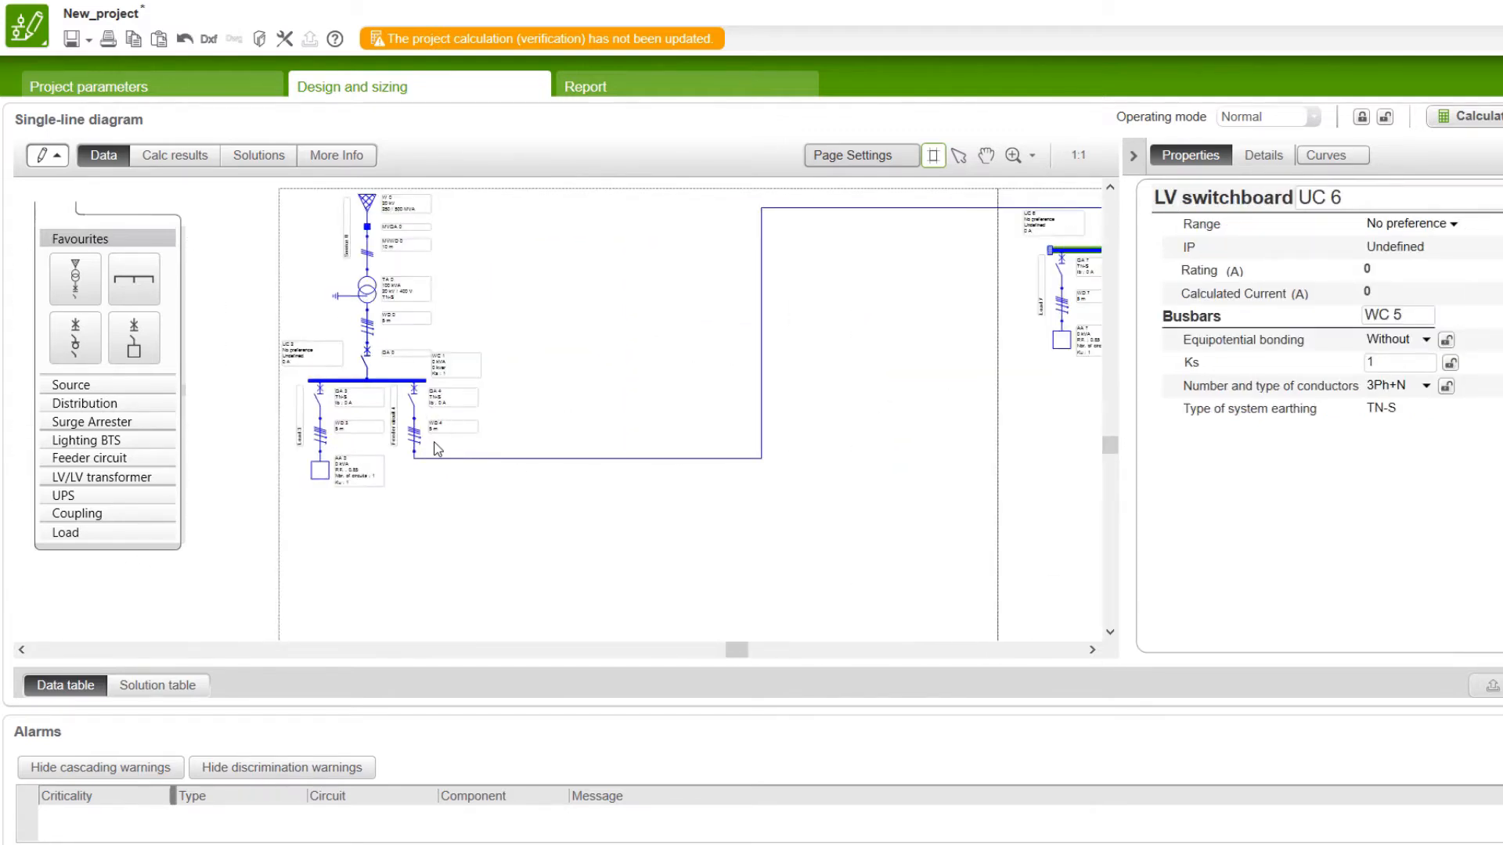
# Step: Set the rated current Ir of load AA 3 on the first page to 10 A
pyautogui.scroll(-1, 438, 448)
pyautogui.click(382, 468)
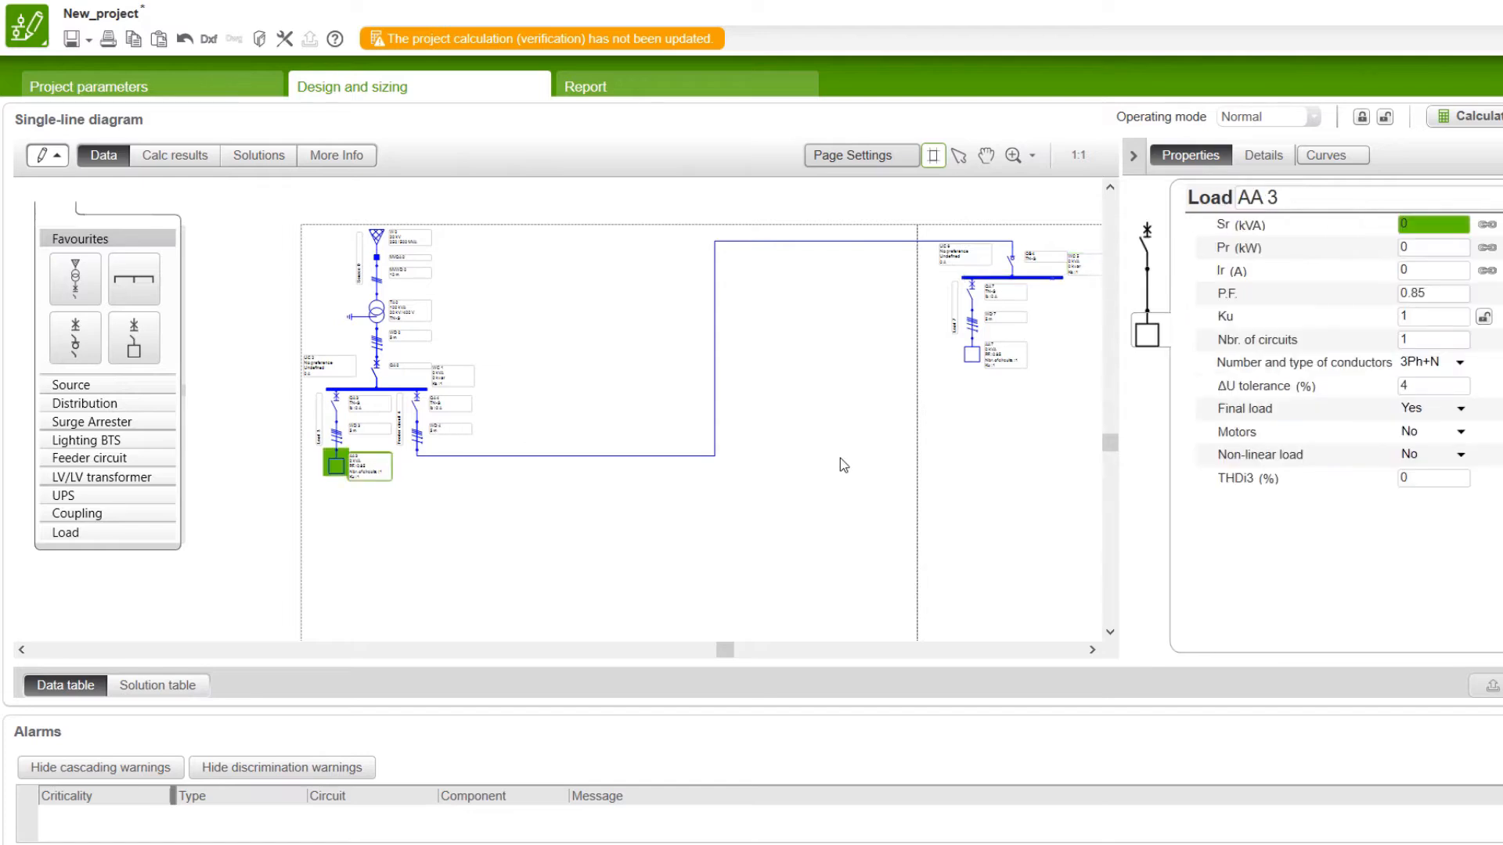
pyautogui.click(1427, 273)
pyautogui.write('10')
pyautogui.press('Return')
pyautogui.scroll(-5, 318, 600)
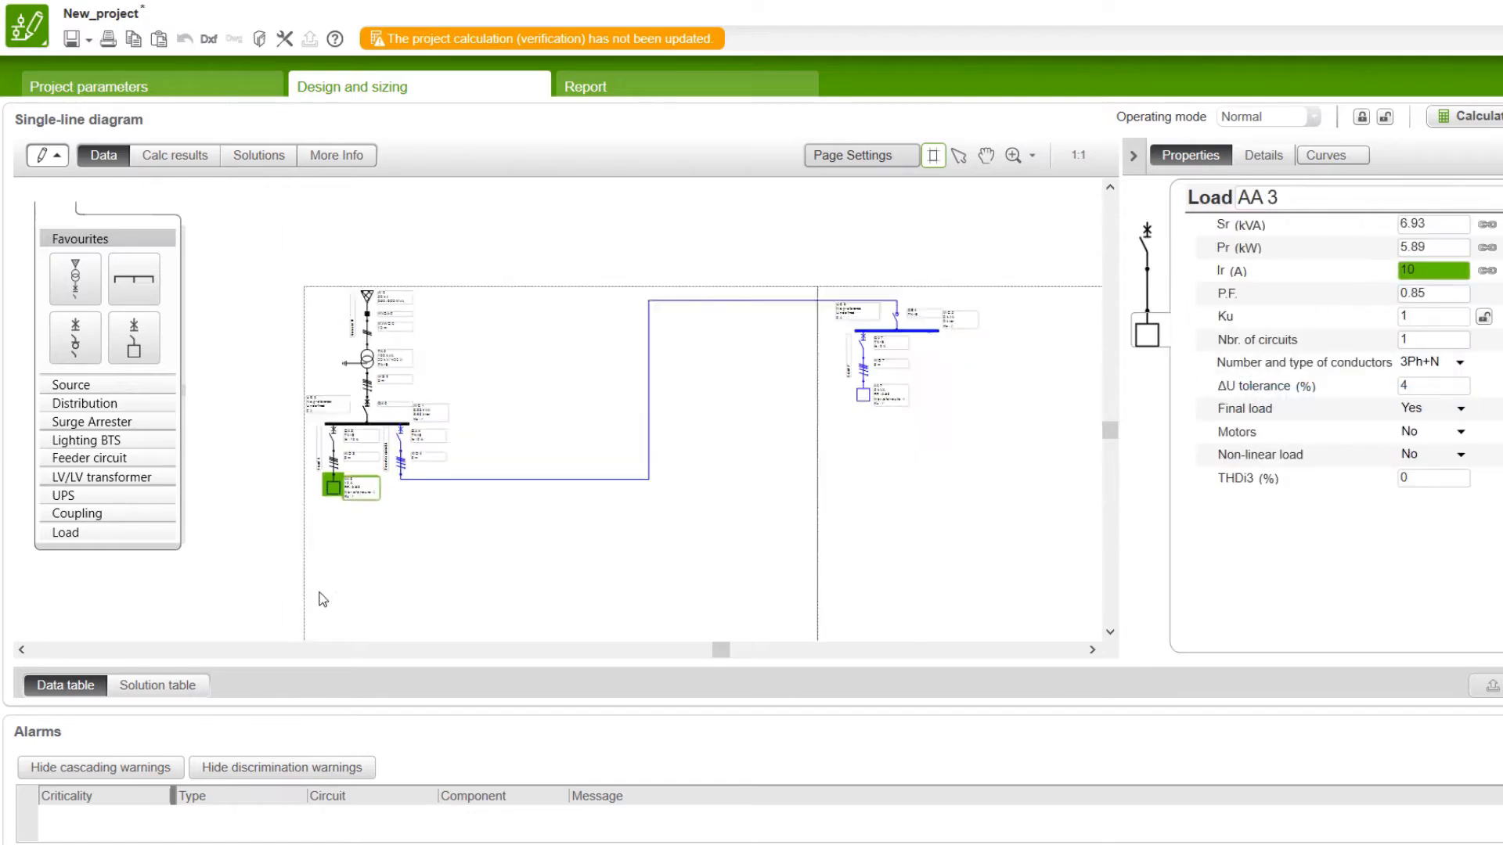
# Step: Set the rated current Ir of load AA 7 on the second page to 20 A
pyautogui.scroll(8, 443, 528)
pyautogui.click(443, 529)
pyautogui.click(1401, 272)
pyautogui.write('20')
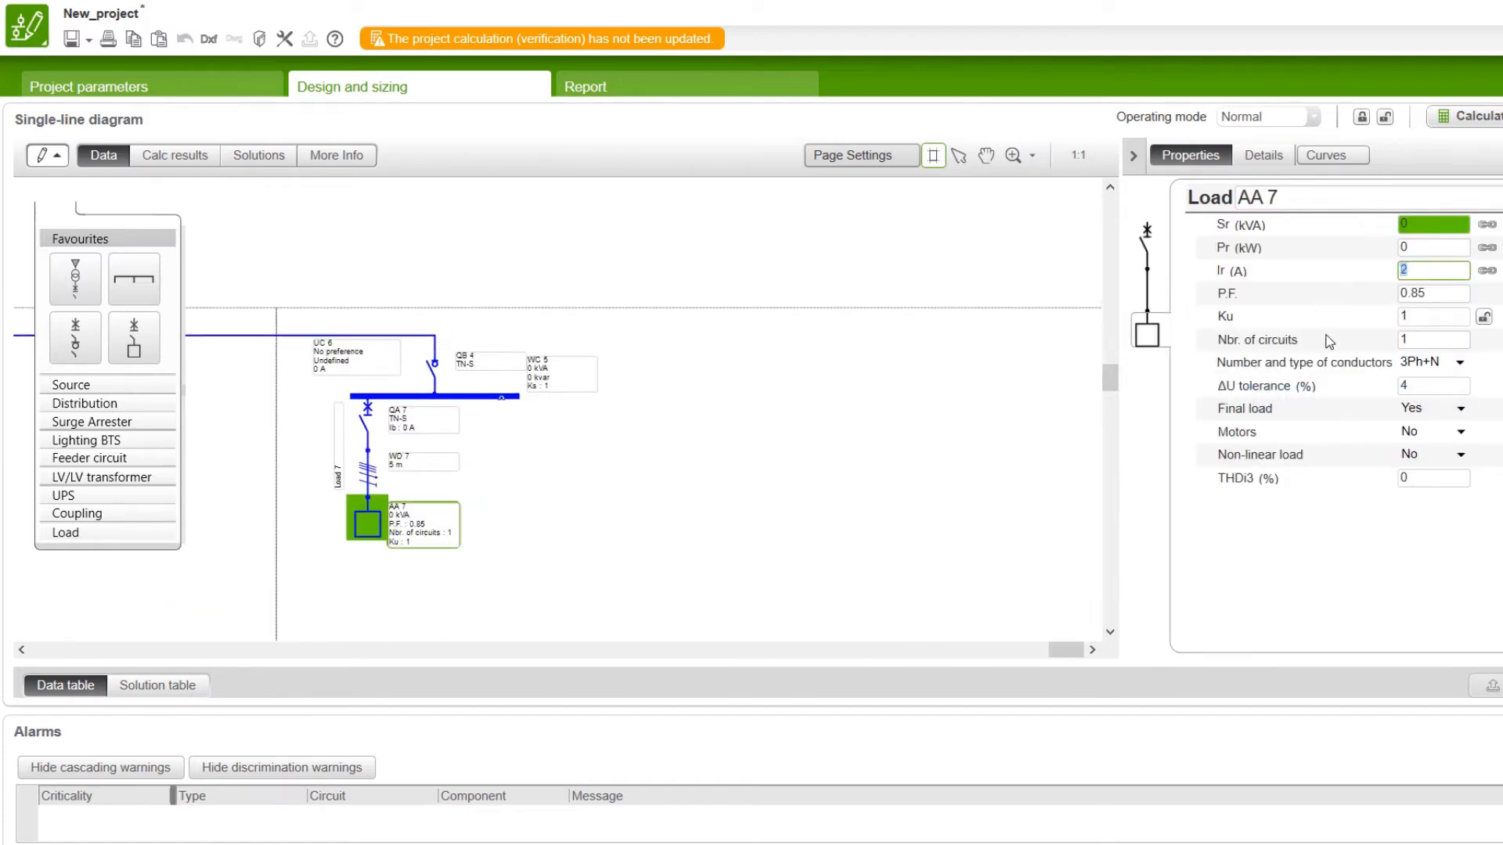
pyautogui.press('Return')
# Step: Replace the long connecting line between the feeder circuit and the second-page switchboard with a cross-page reference
pyautogui.scroll(-3, 648, 526)
pyautogui.scroll(3, 451, 488)
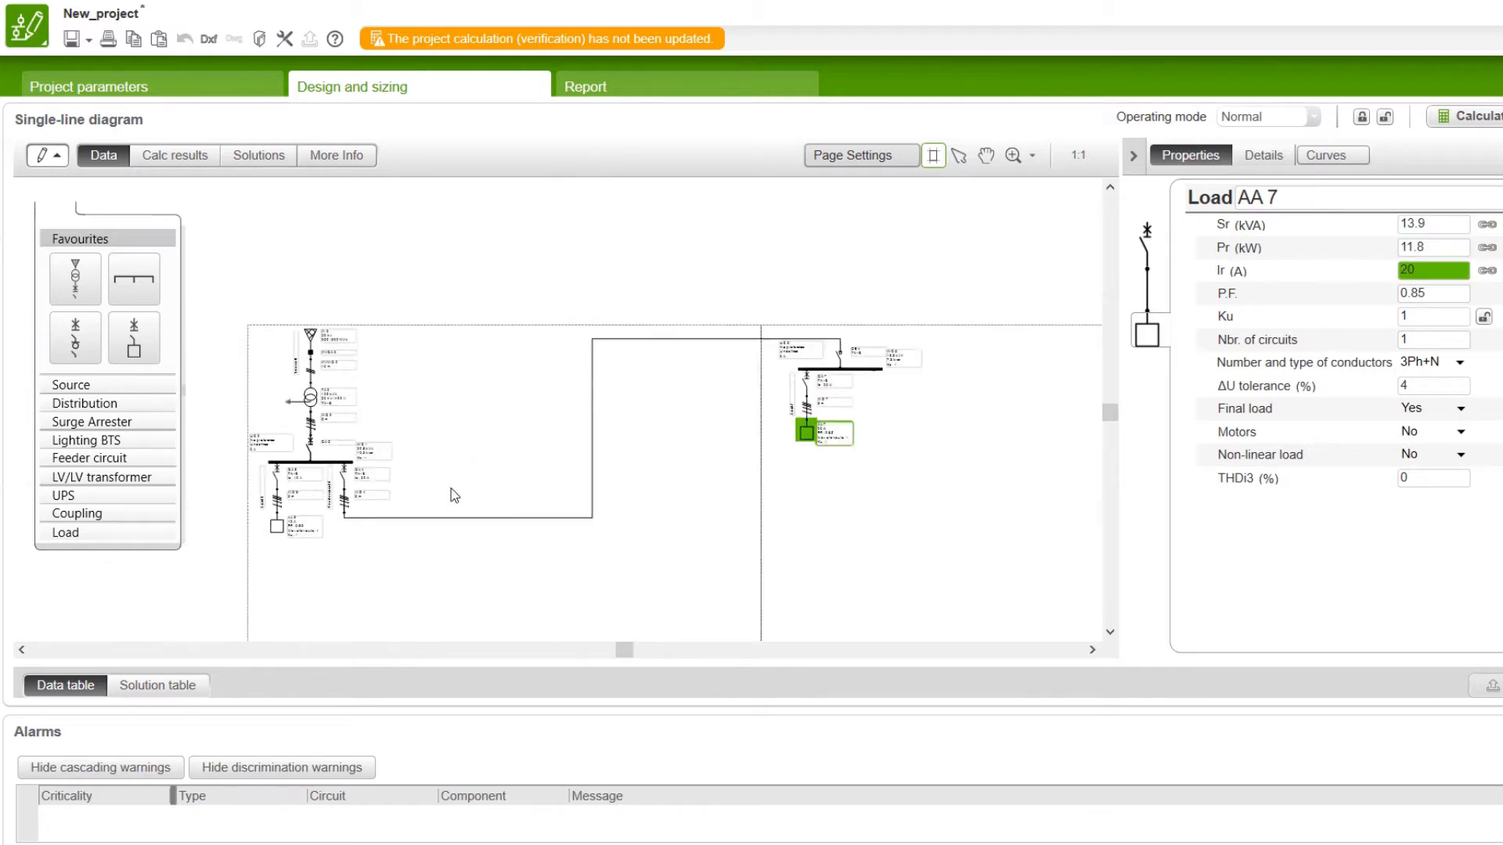
pyautogui.click(327, 496)
pyautogui.scroll(-3, 837, 385)
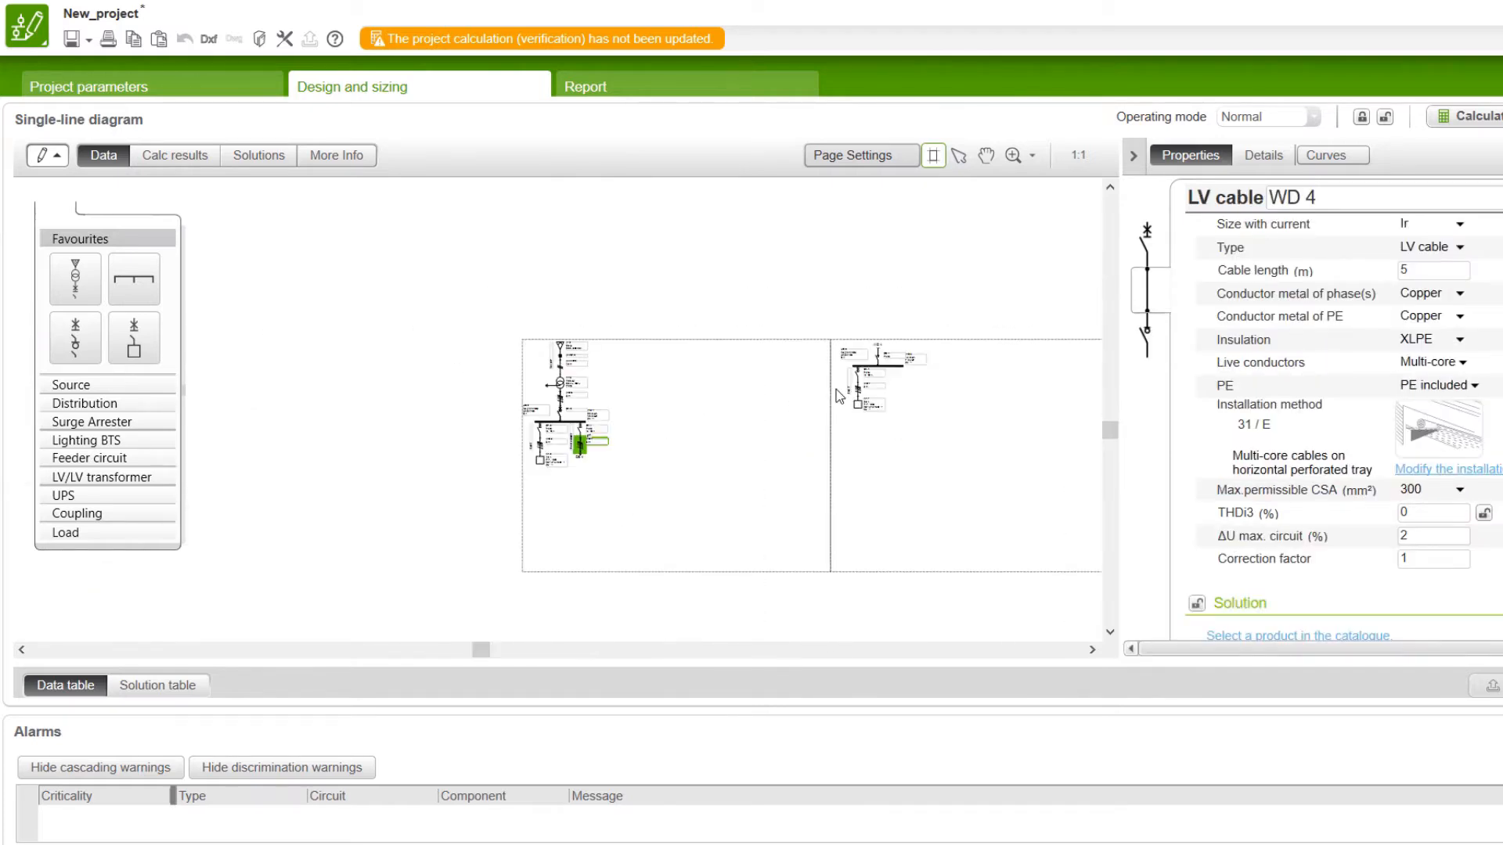
pyautogui.scroll(2, 520, 419)
pyautogui.scroll(3, 771, 472)
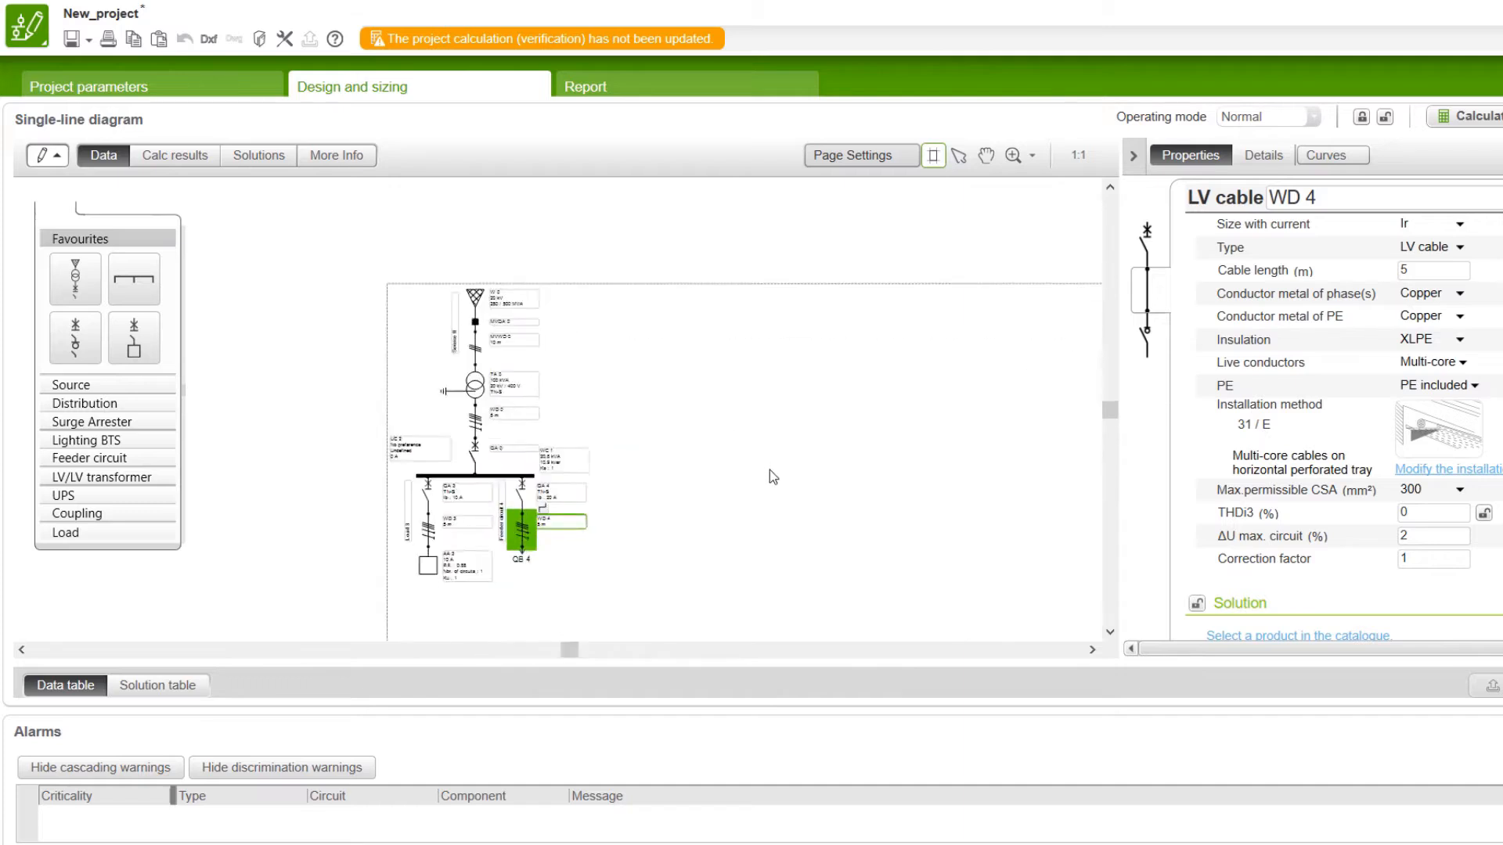
pyautogui.click(490, 580)
pyautogui.click(488, 575)
pyautogui.scroll(-4, 402, 437)
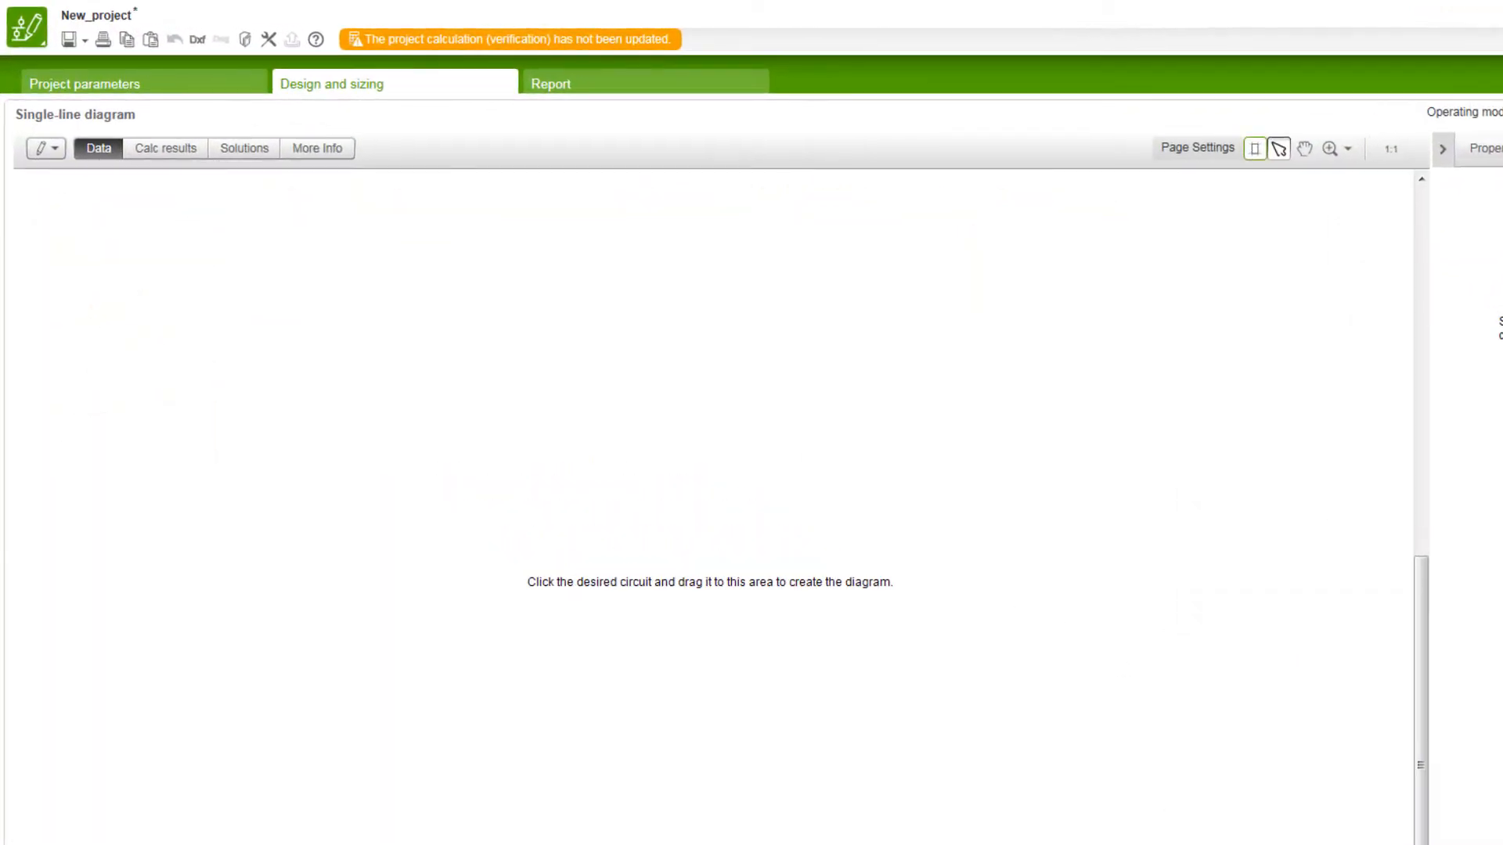
# Step: Place a feeder circuit consisting of a circuit breaker and cable in the empty diagram
pyautogui.click(48, 150)
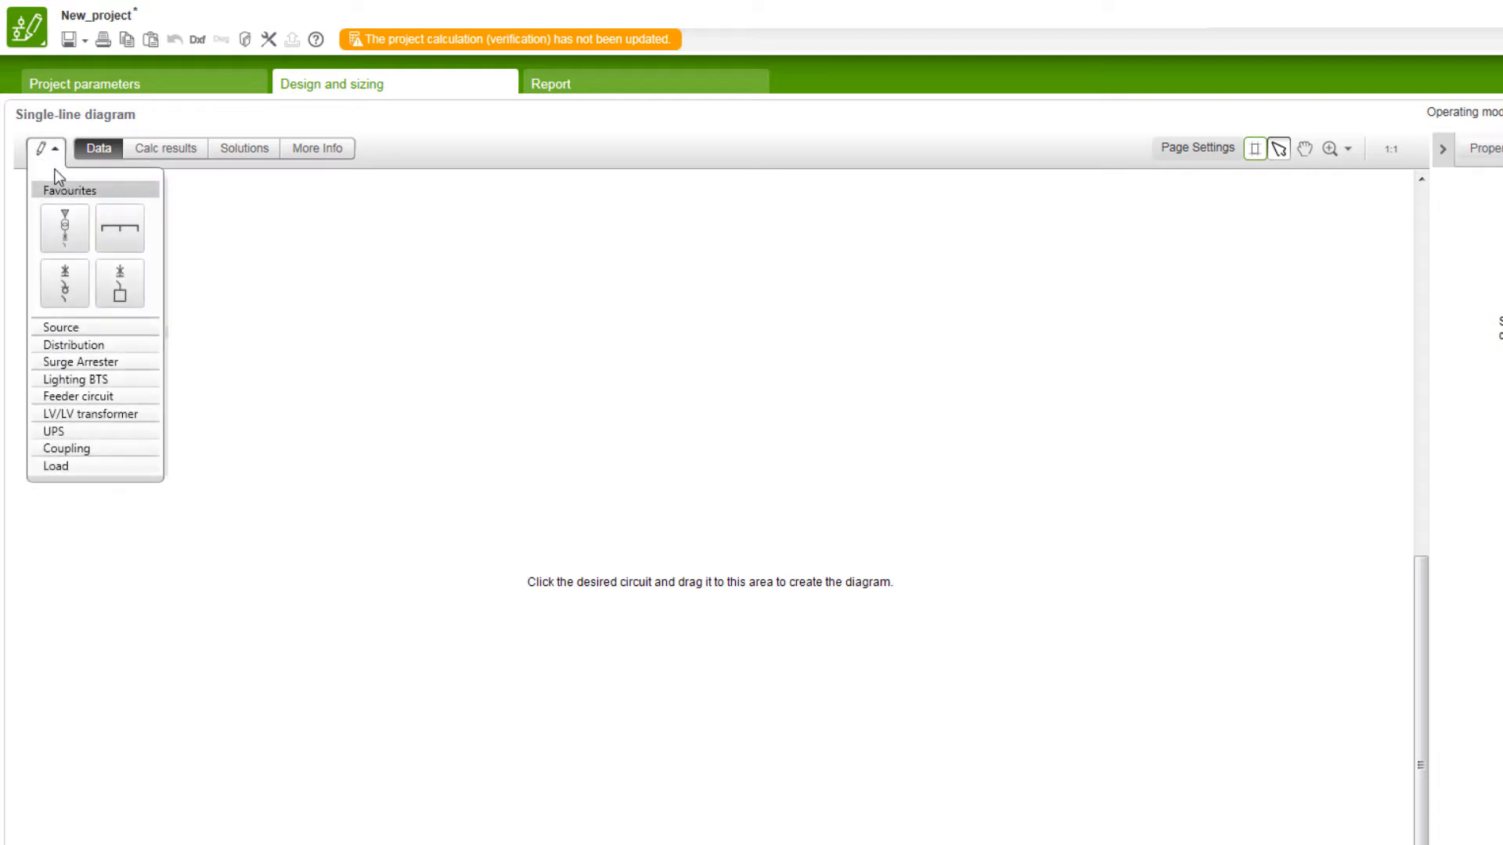
pyautogui.click(112, 396)
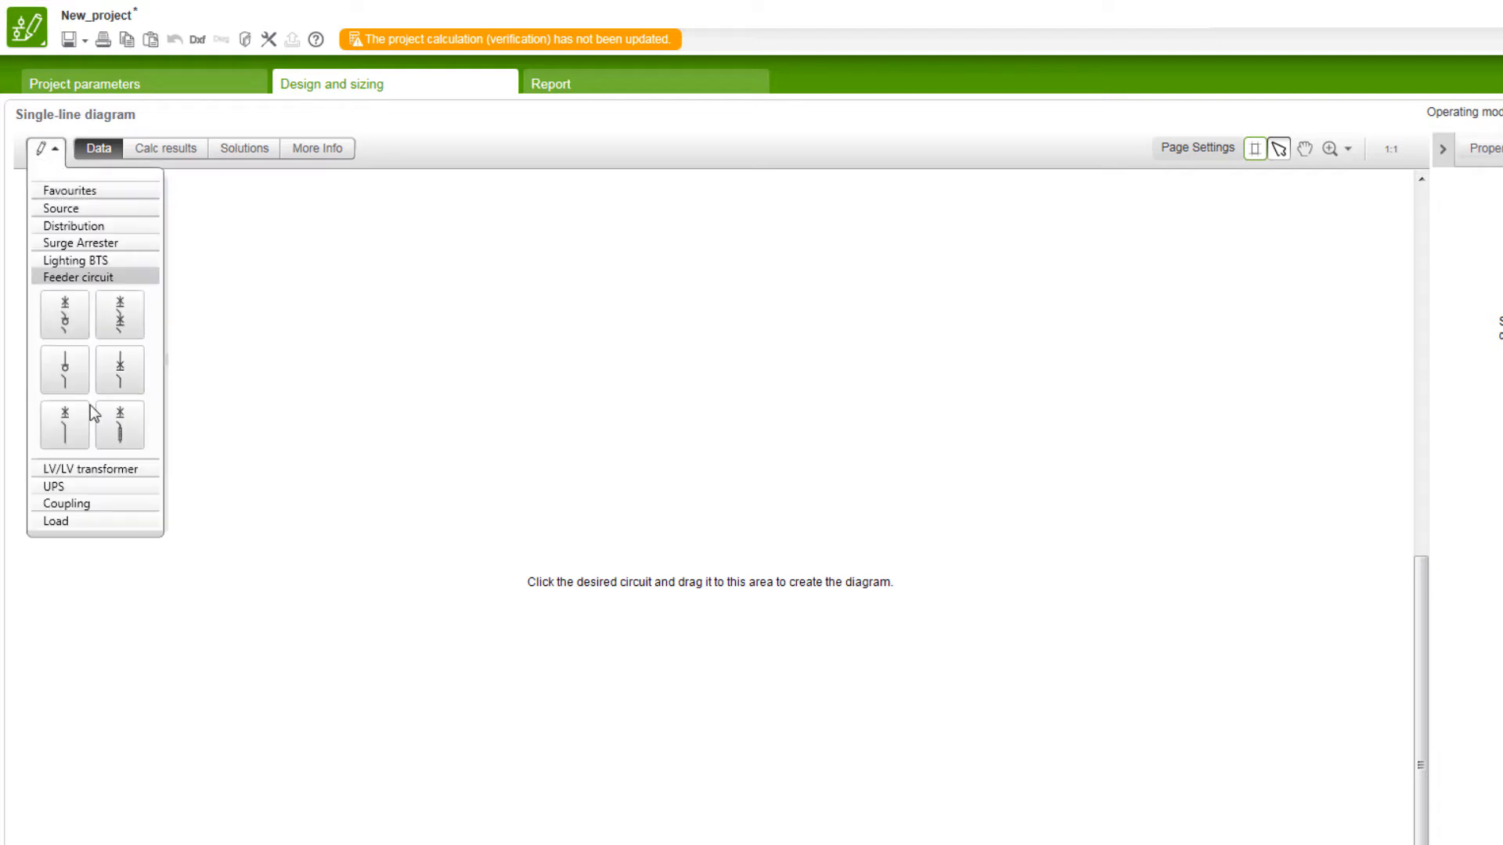
pyautogui.moveTo(81, 437); pyautogui.dragTo(717, 327)
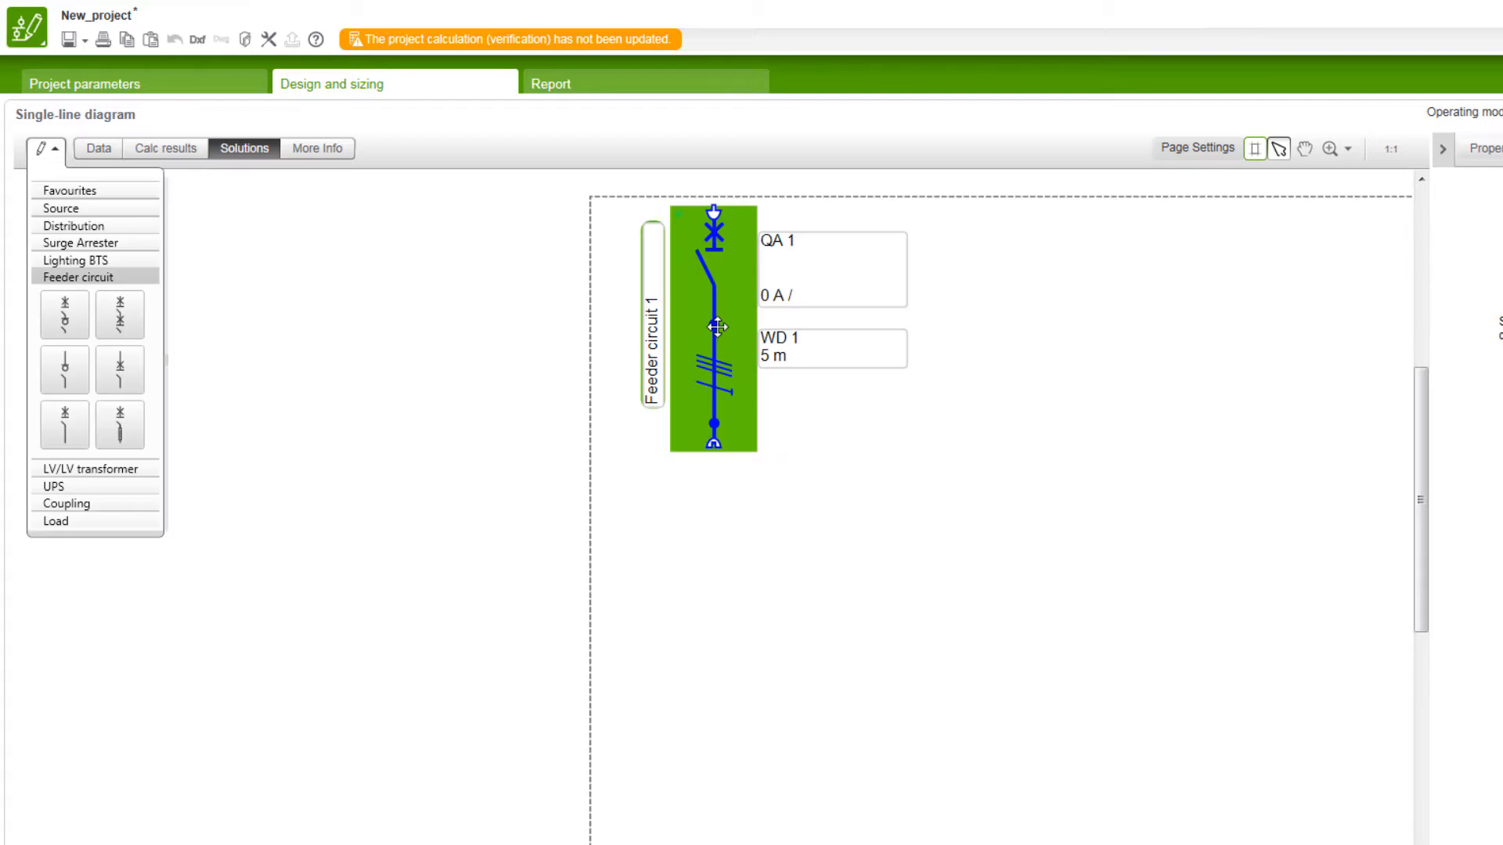
# Step: Connect a distribution busbar beneath the feeder circuit and lengthen it sideways to provide more connection points
pyautogui.click(142, 226)
pyautogui.moveTo(65, 263); pyautogui.dragTo(505, 411)
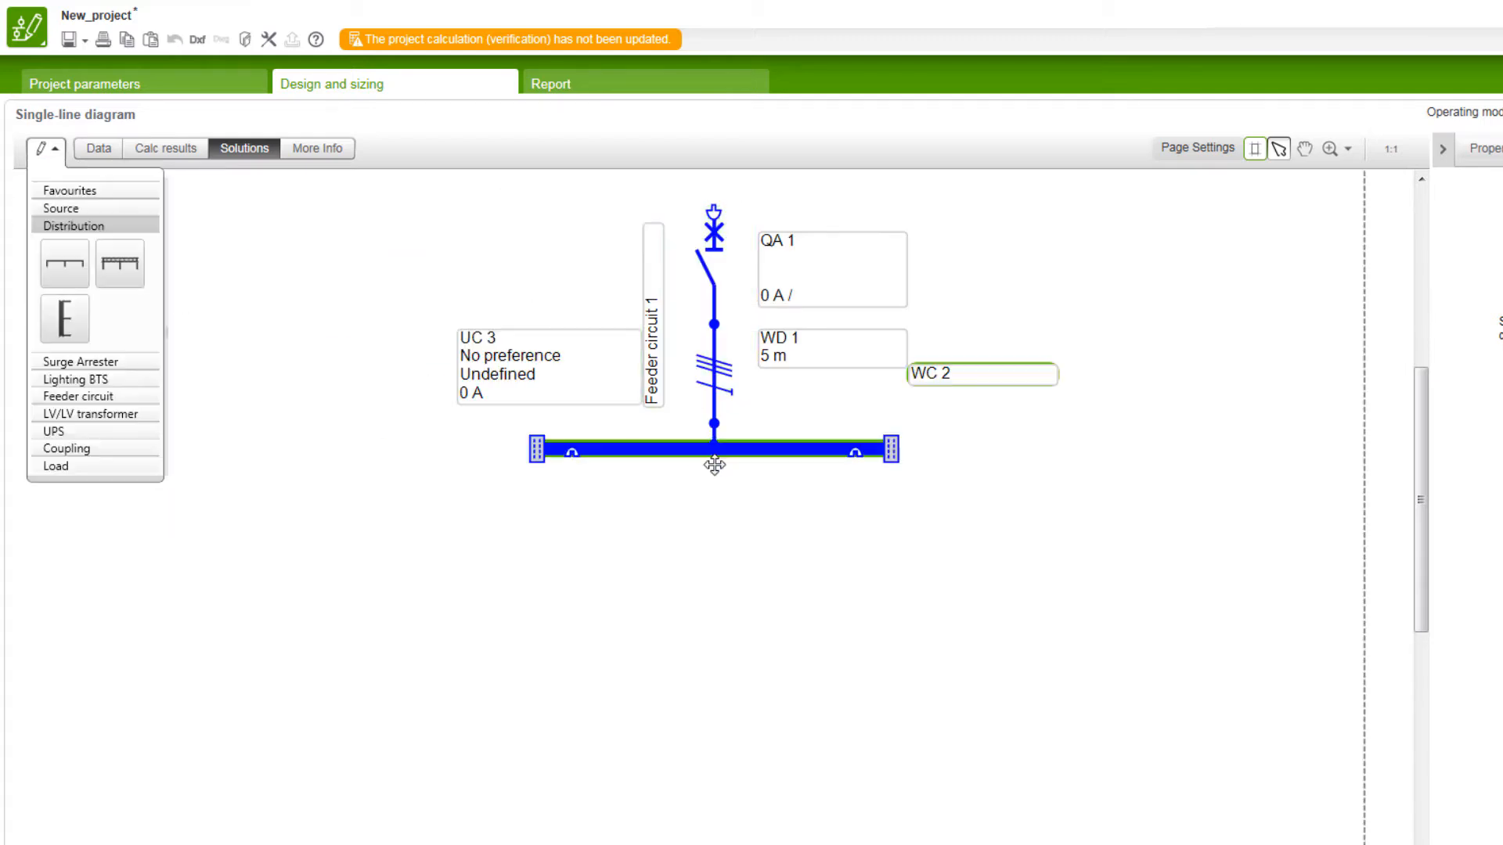
pyautogui.moveTo(897, 449); pyautogui.dragTo(1378, 454)
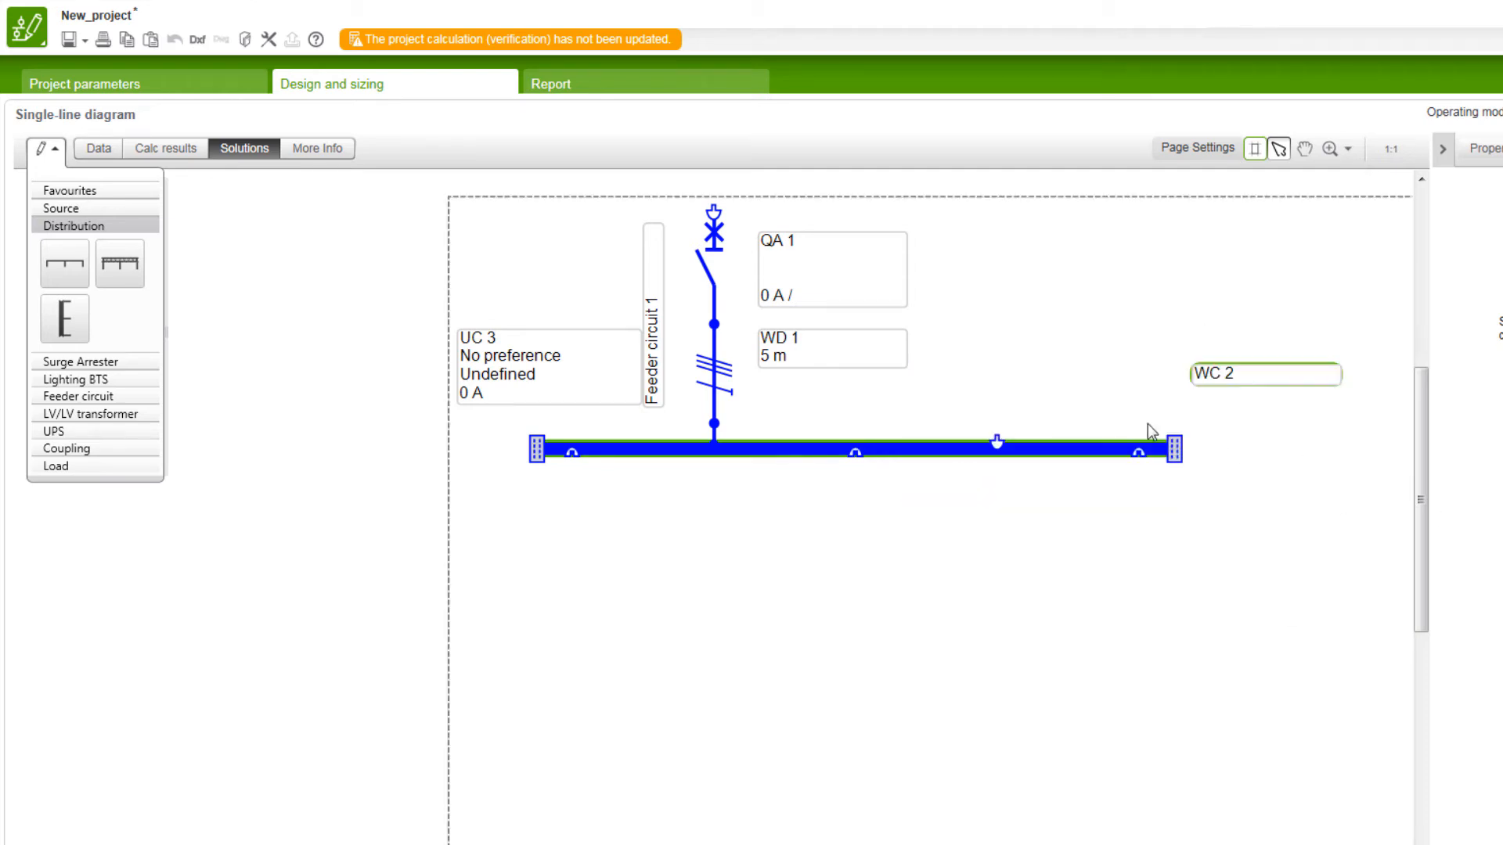
pyautogui.moveTo(1134, 448); pyautogui.dragTo(1417, 454)
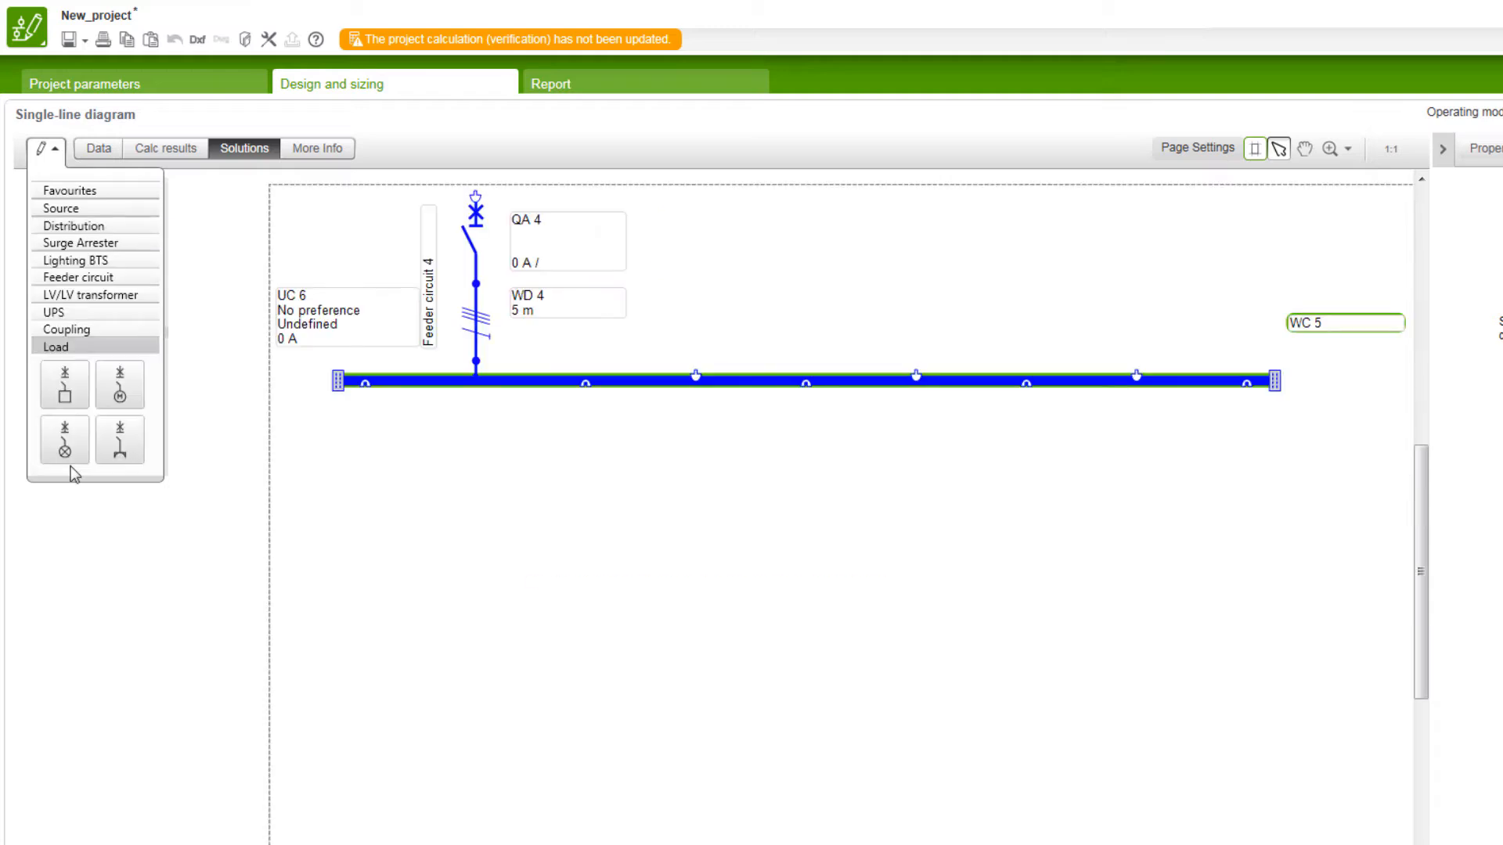
# Step: Add three standard load circuits side by side beneath the busbar
pyautogui.moveTo(65, 384); pyautogui.dragTo(391, 407)
pyautogui.moveTo(65, 383); pyautogui.dragTo(595, 501)
pyautogui.moveTo(65, 384); pyautogui.dragTo(766, 491)
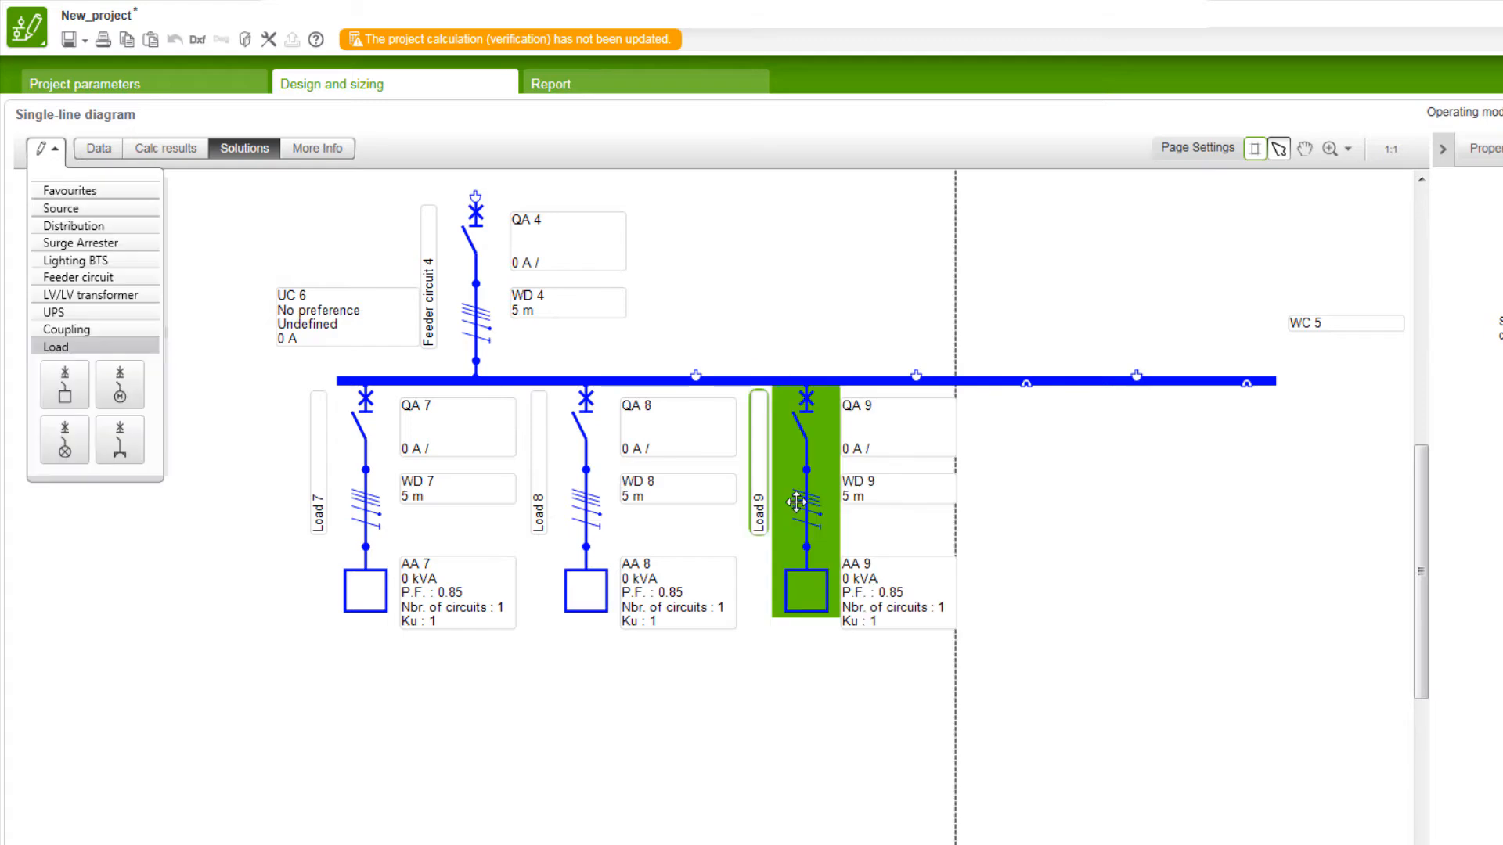
# Step: Examine the feeder circuit, busbar and three load circuits by zooming in, zooming out and panning the diagram
pyautogui.click(1348, 149)
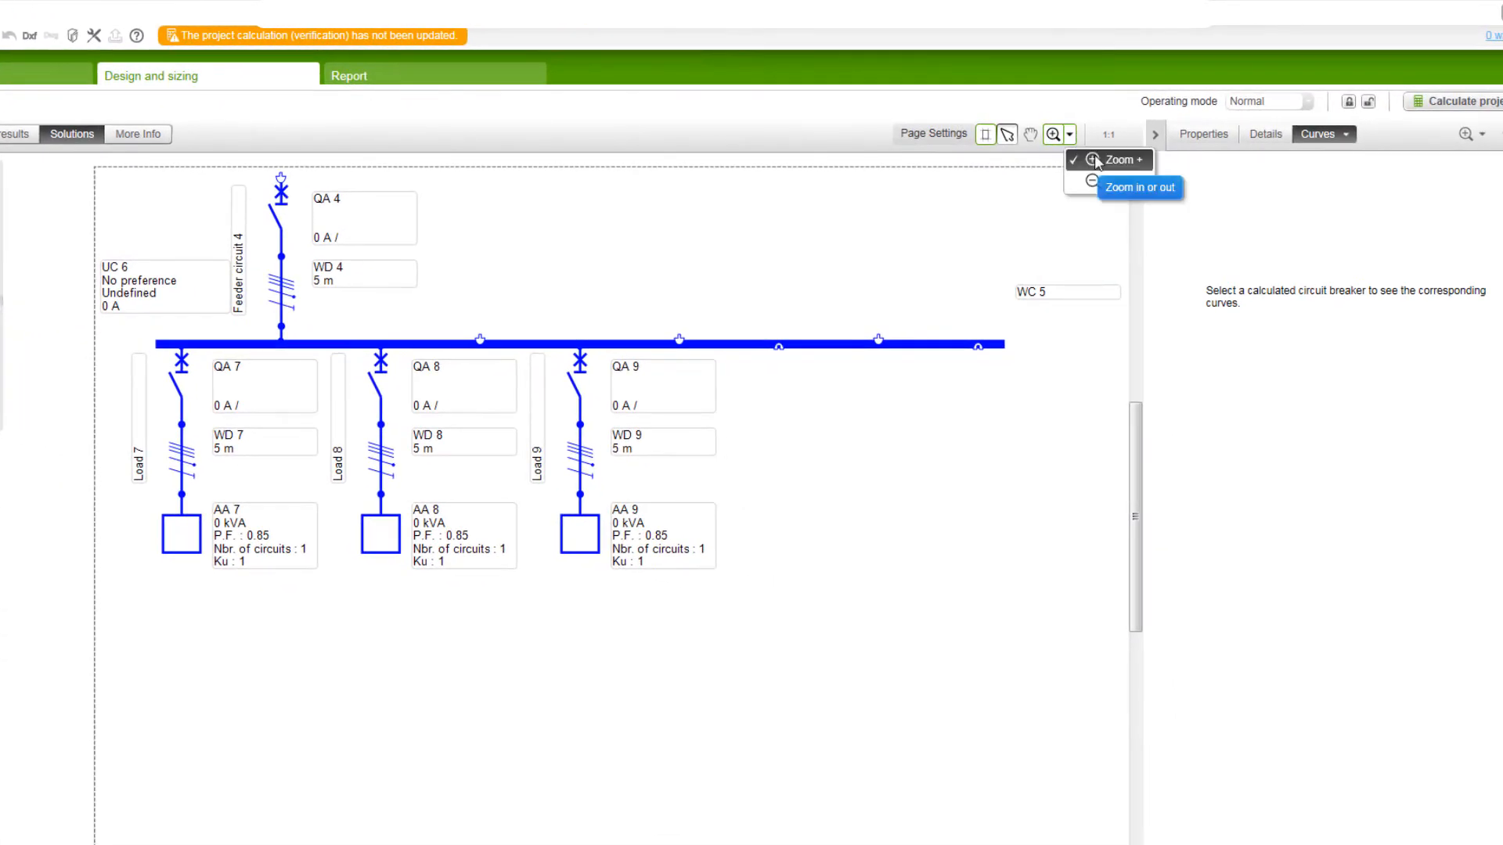
pyautogui.click(1119, 159)
pyautogui.click(451, 366)
pyautogui.click(448, 366)
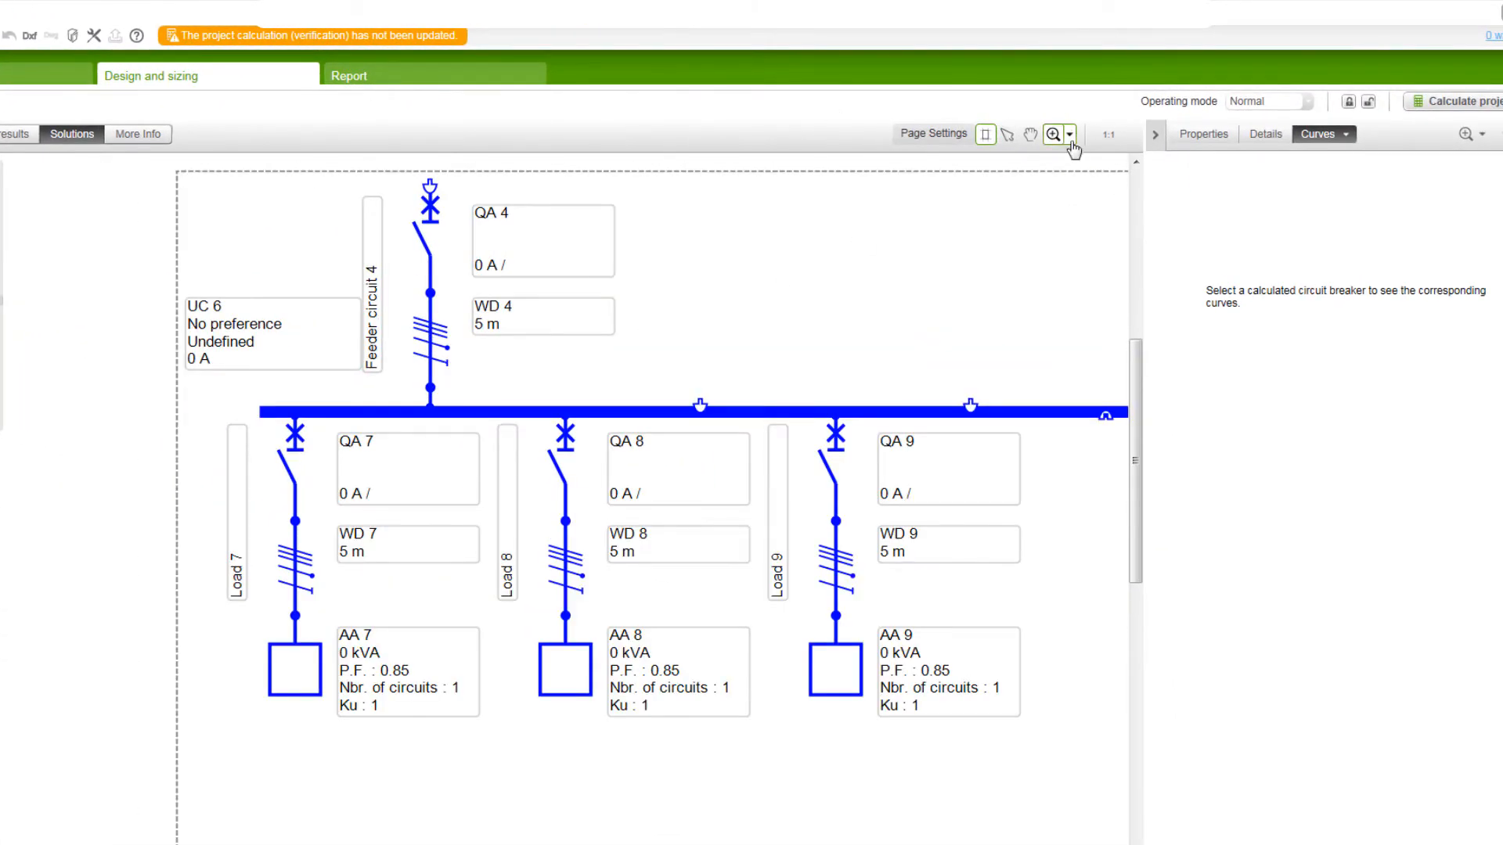
pyautogui.click(1069, 134)
pyautogui.click(1119, 178)
pyautogui.click(814, 363)
pyautogui.click(817, 354)
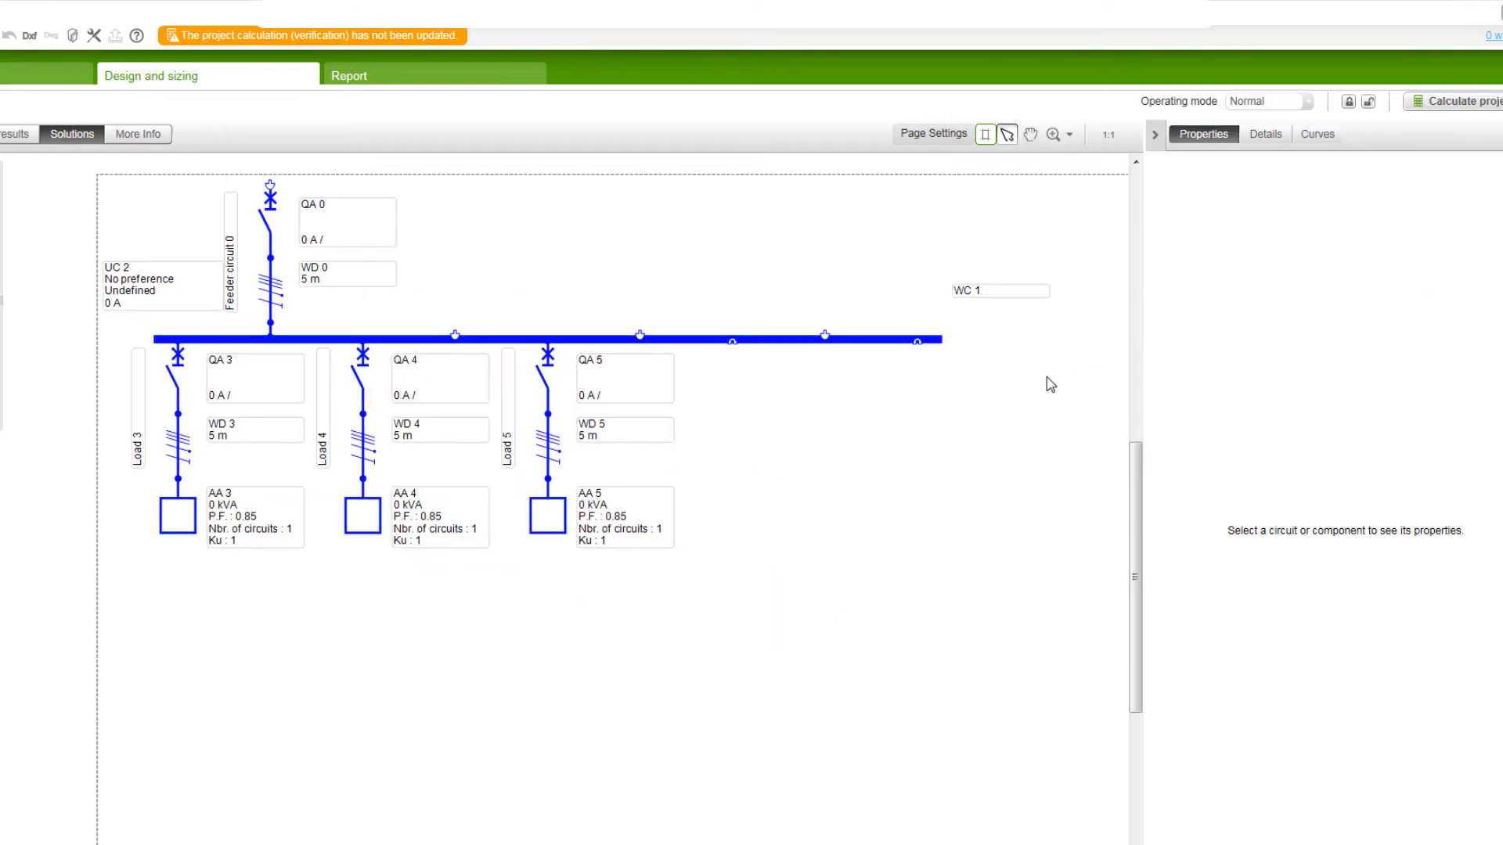
pyautogui.click(1031, 140)
pyautogui.moveTo(282, 258); pyautogui.dragTo(237, 279)
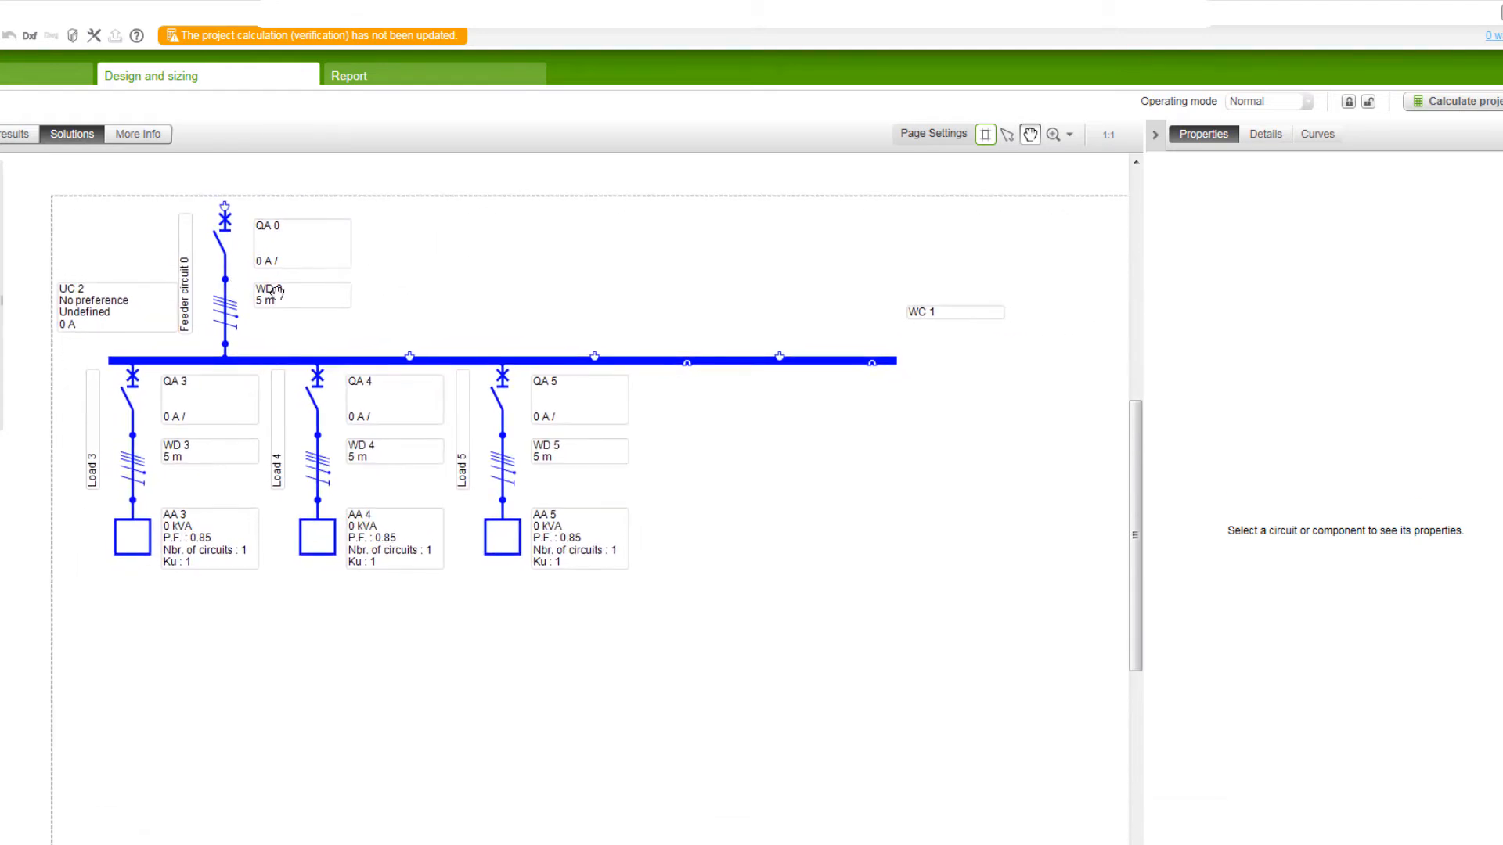
pyautogui.scroll(1, 335, 342)
pyautogui.scroll(2, 335, 342)
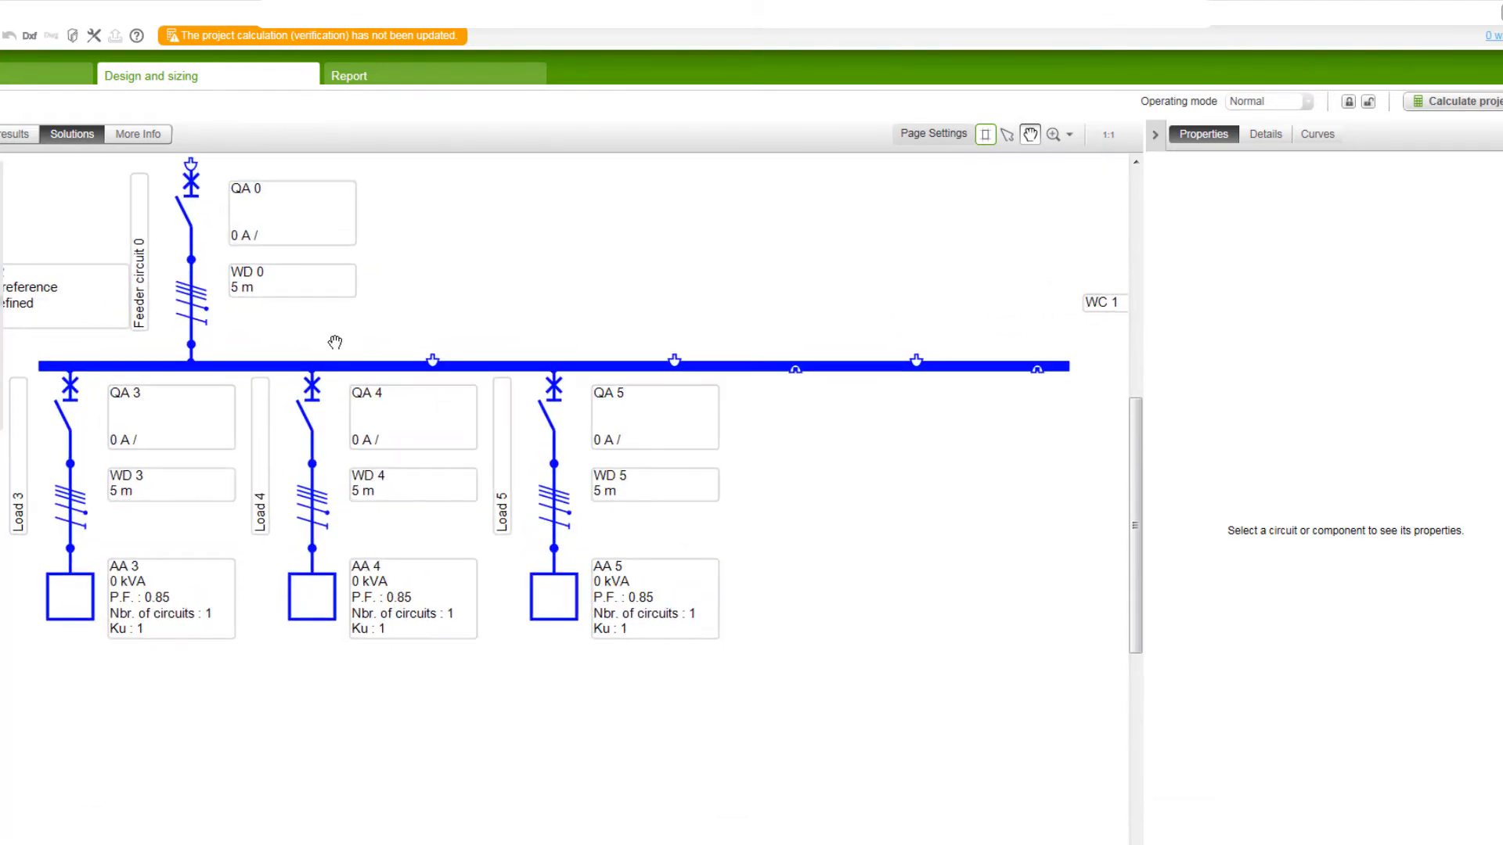
pyautogui.scroll(3, 335, 342)
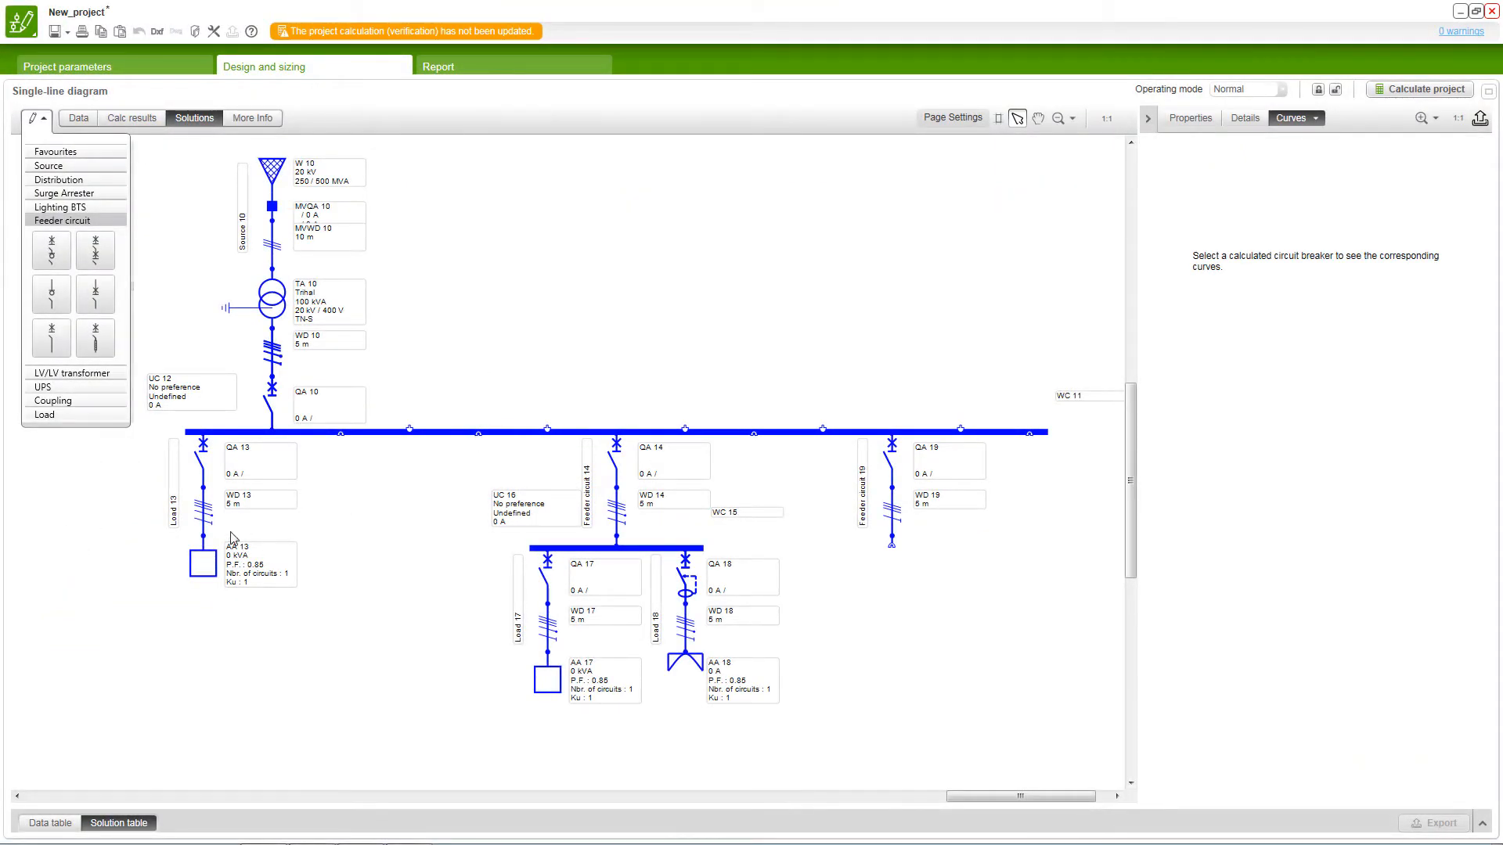
# Step: Set the apparent power Sr of the Load 13 circuit to 150 kVA
pyautogui.click(204, 520)
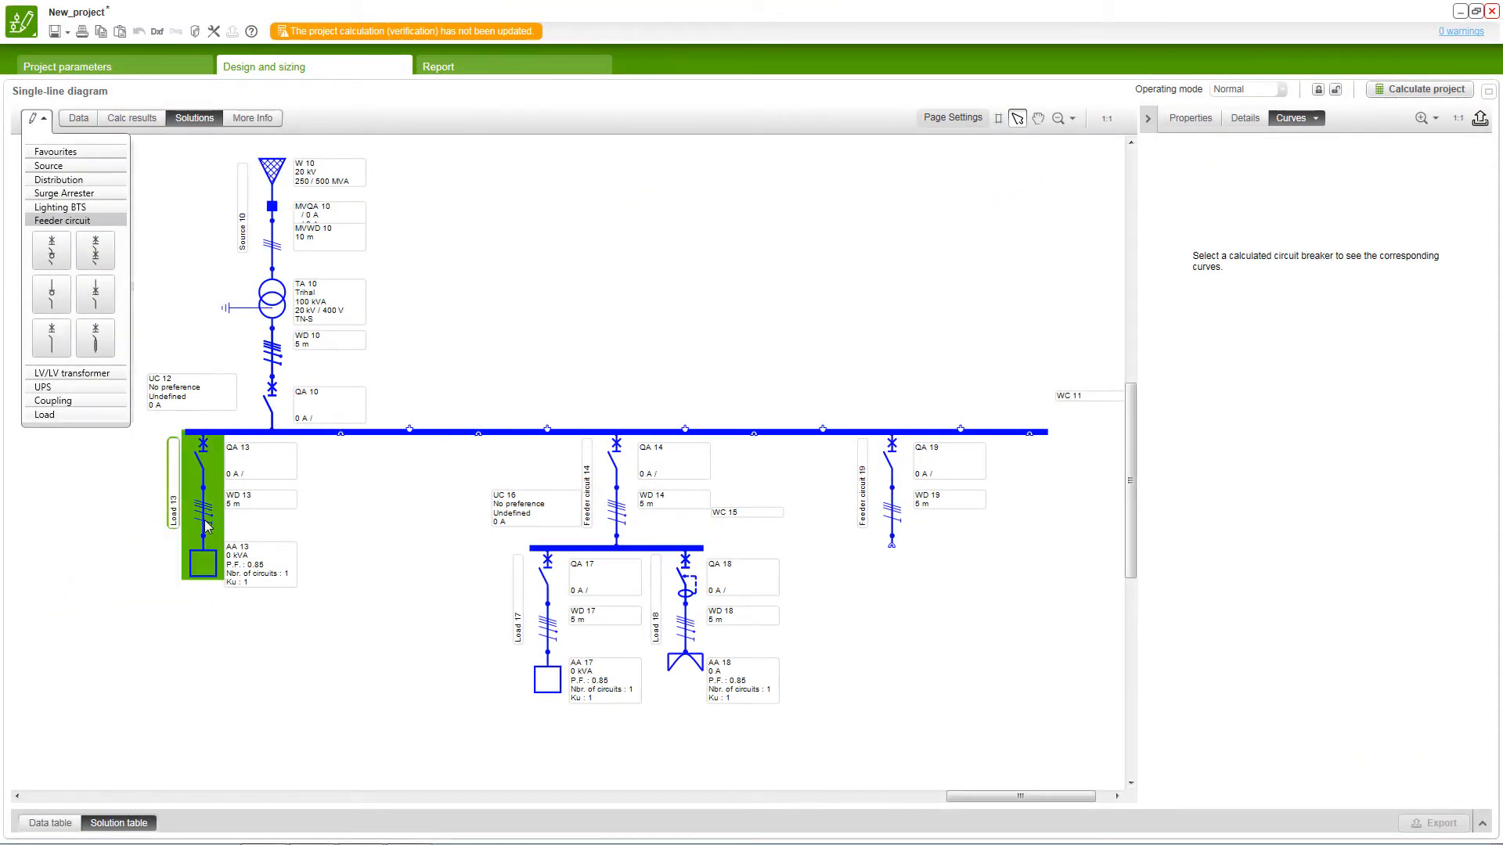
pyautogui.click(204, 520)
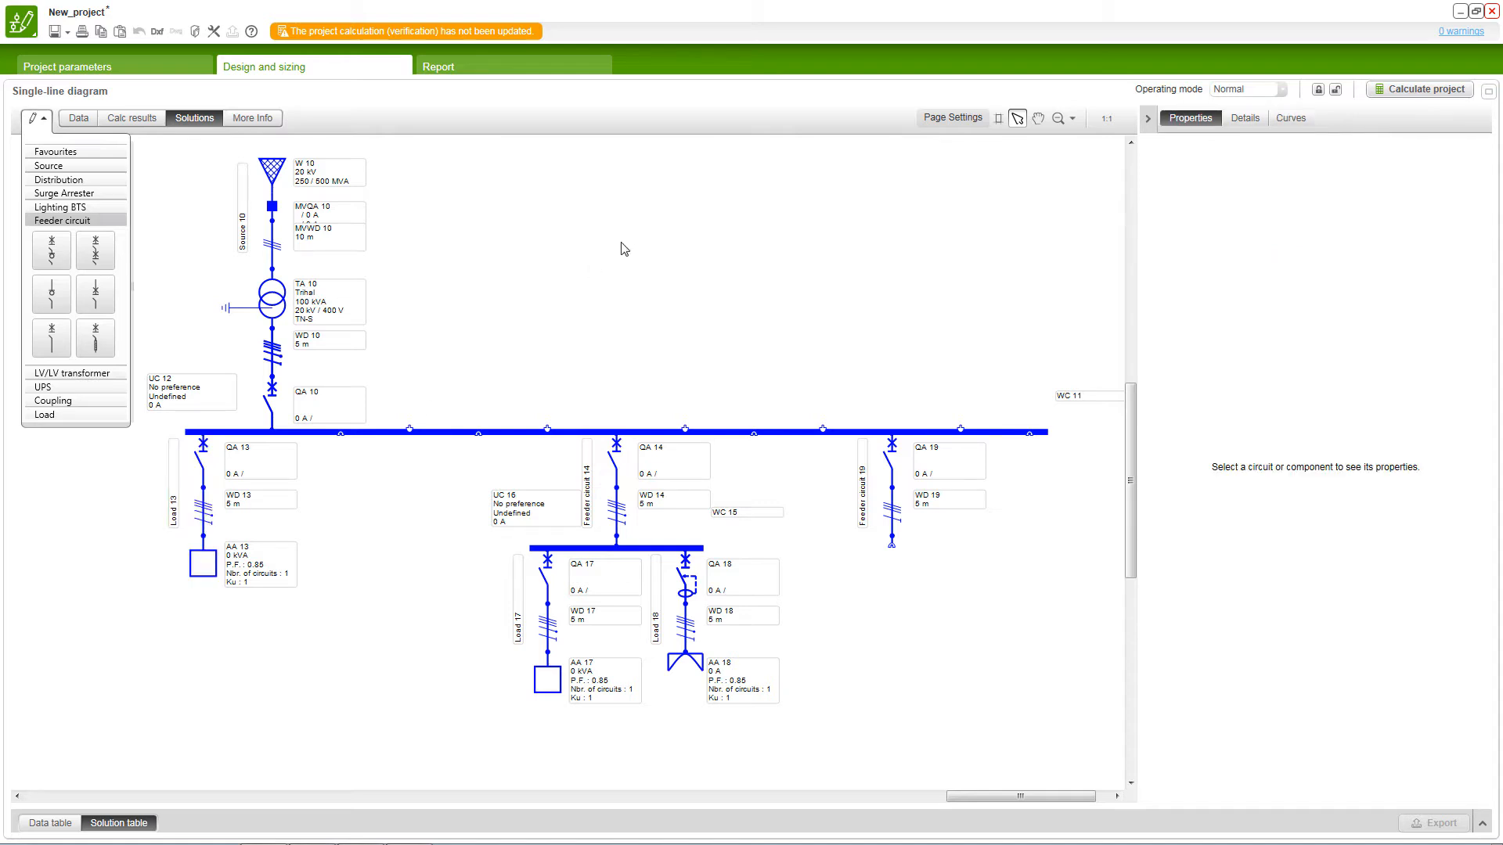
pyautogui.click(208, 498)
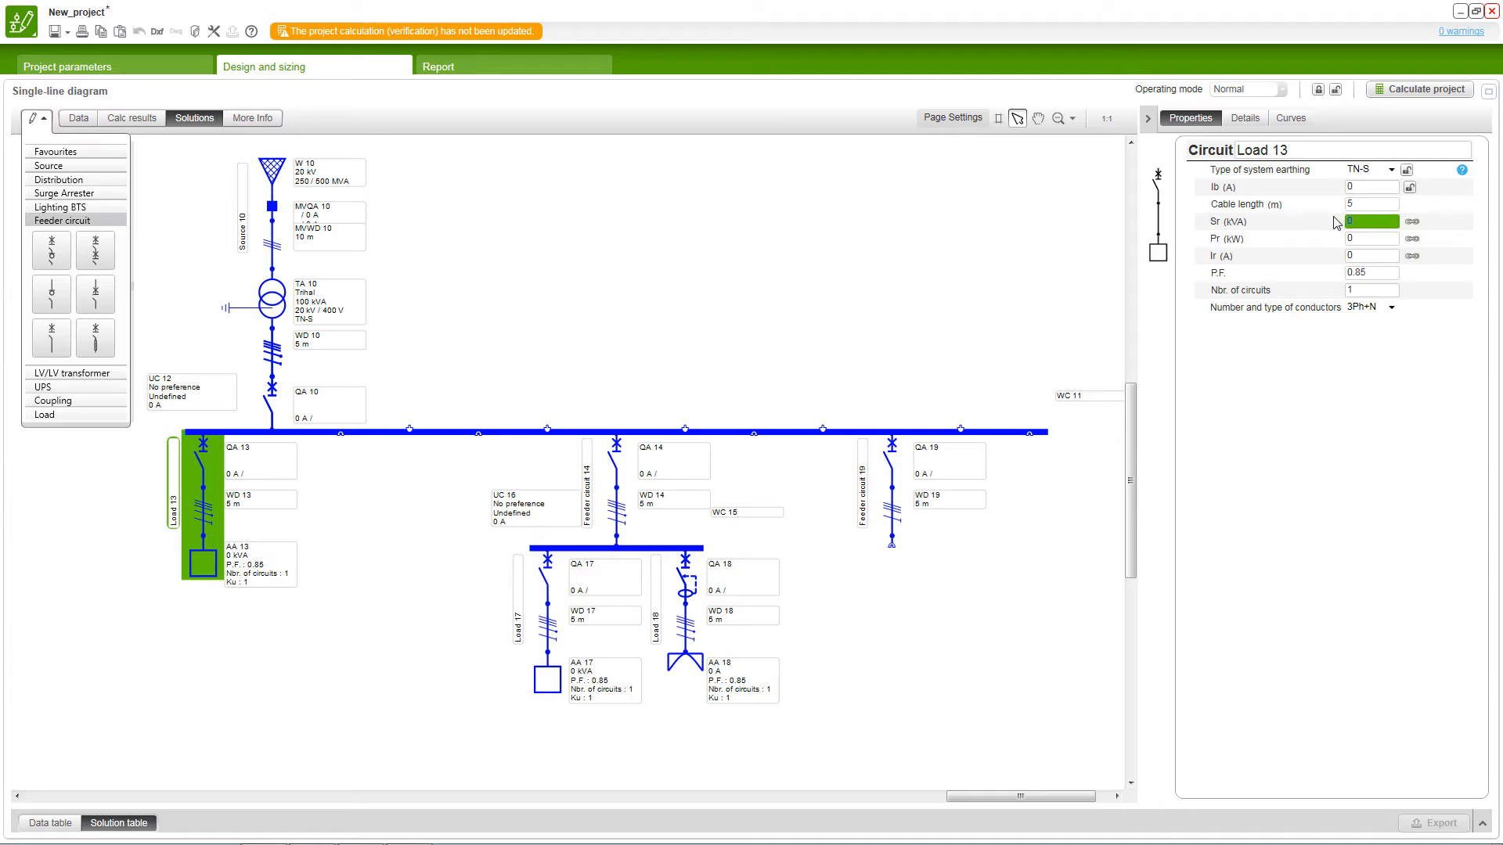
pyautogui.write('150')
pyautogui.press('Return')
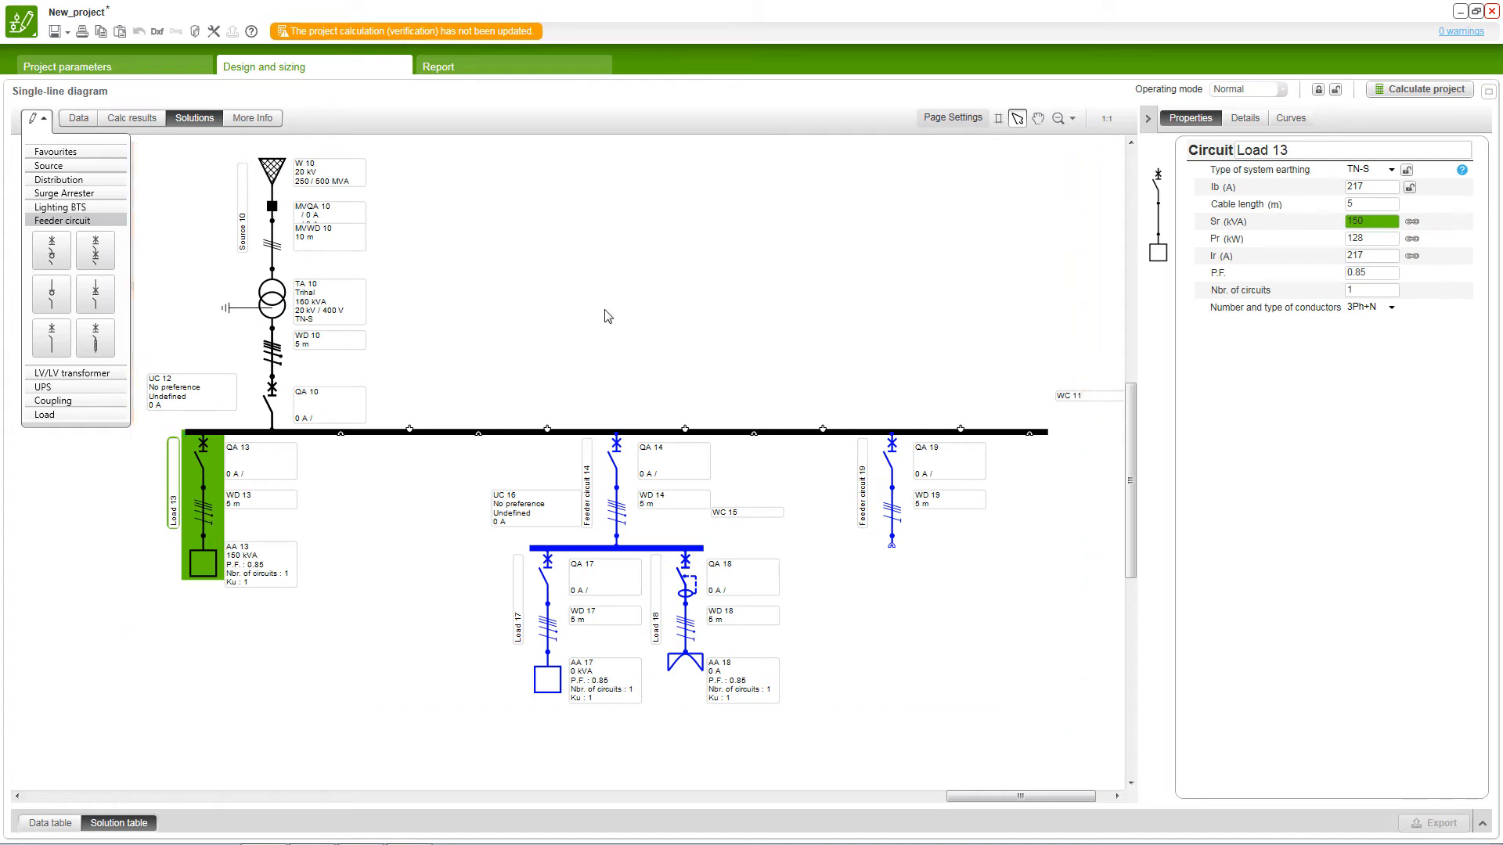
# Step: Set the active power Pr of the Load 17 circuit to 120 kW
pyautogui.click(534, 642)
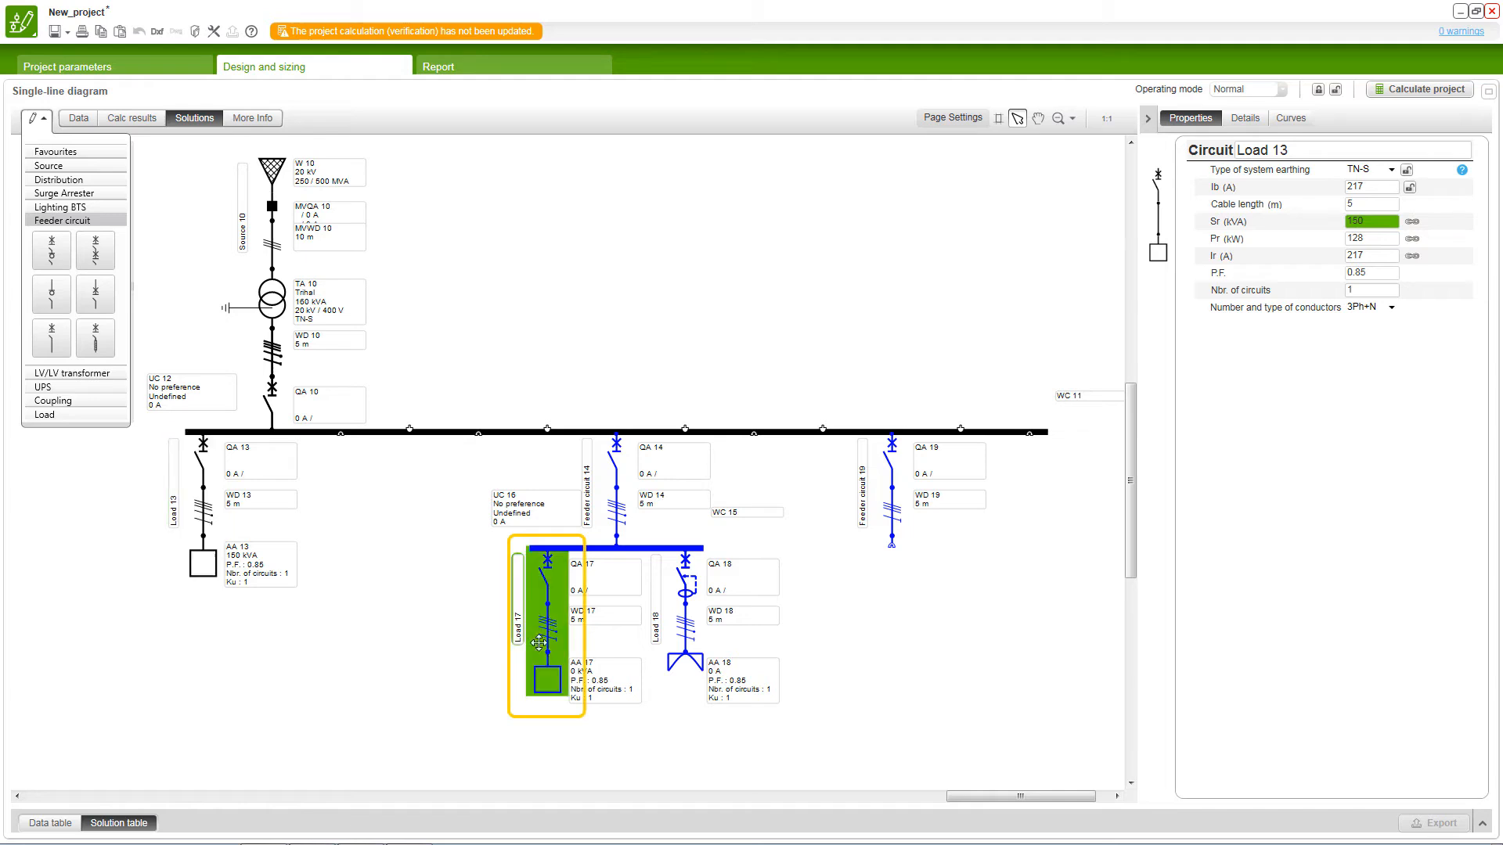
pyautogui.click(1353, 237)
pyautogui.write('120')
pyautogui.press('Return')
# Step: Set the rated current Ir of the Load 18 circuit to 125 A
pyautogui.click(704, 640)
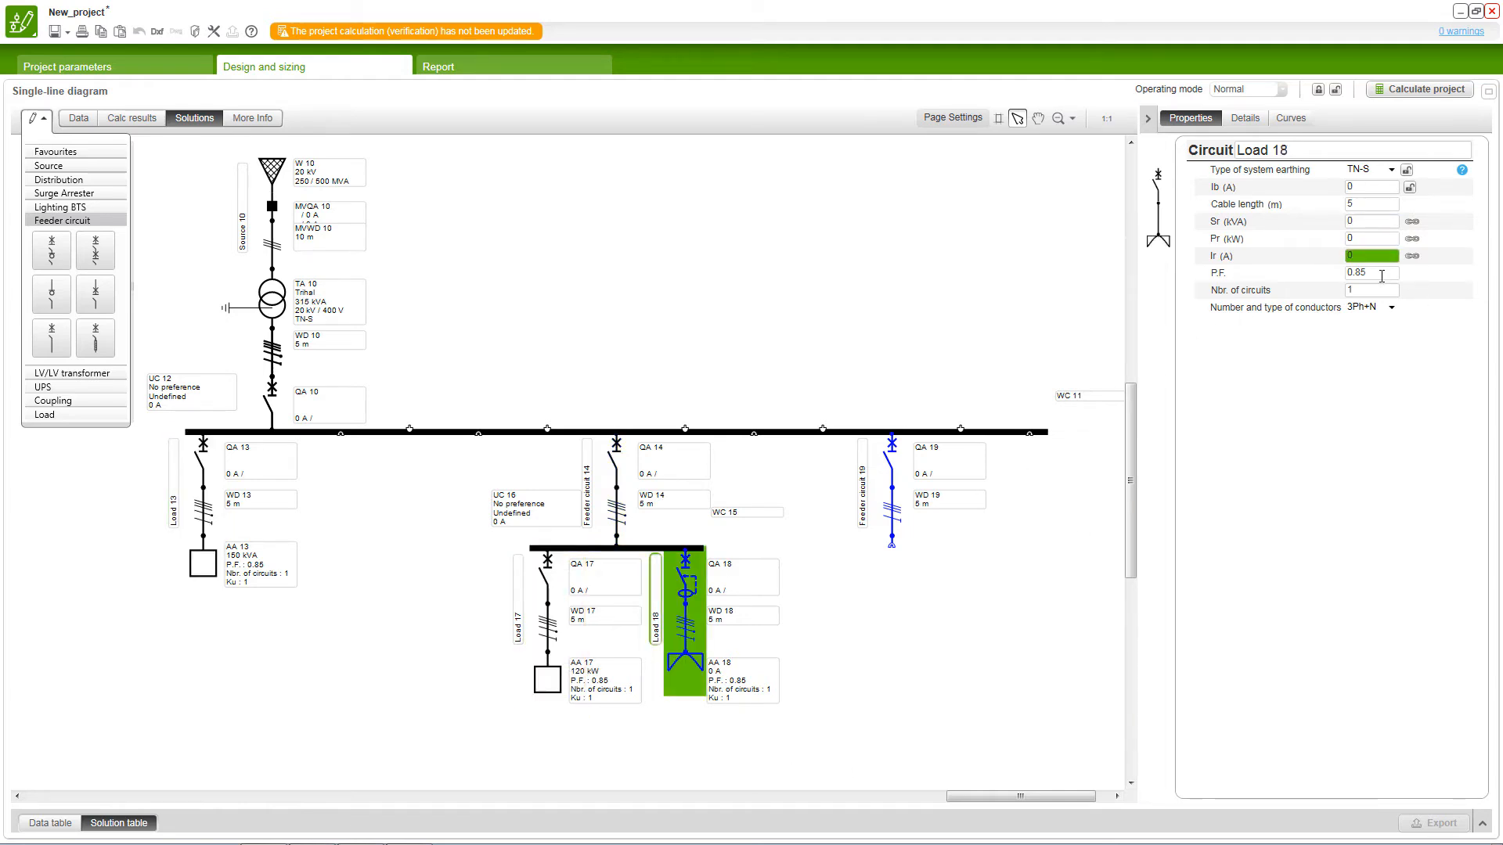
pyautogui.click(1346, 258)
pyautogui.write('125')
pyautogui.press('Return')
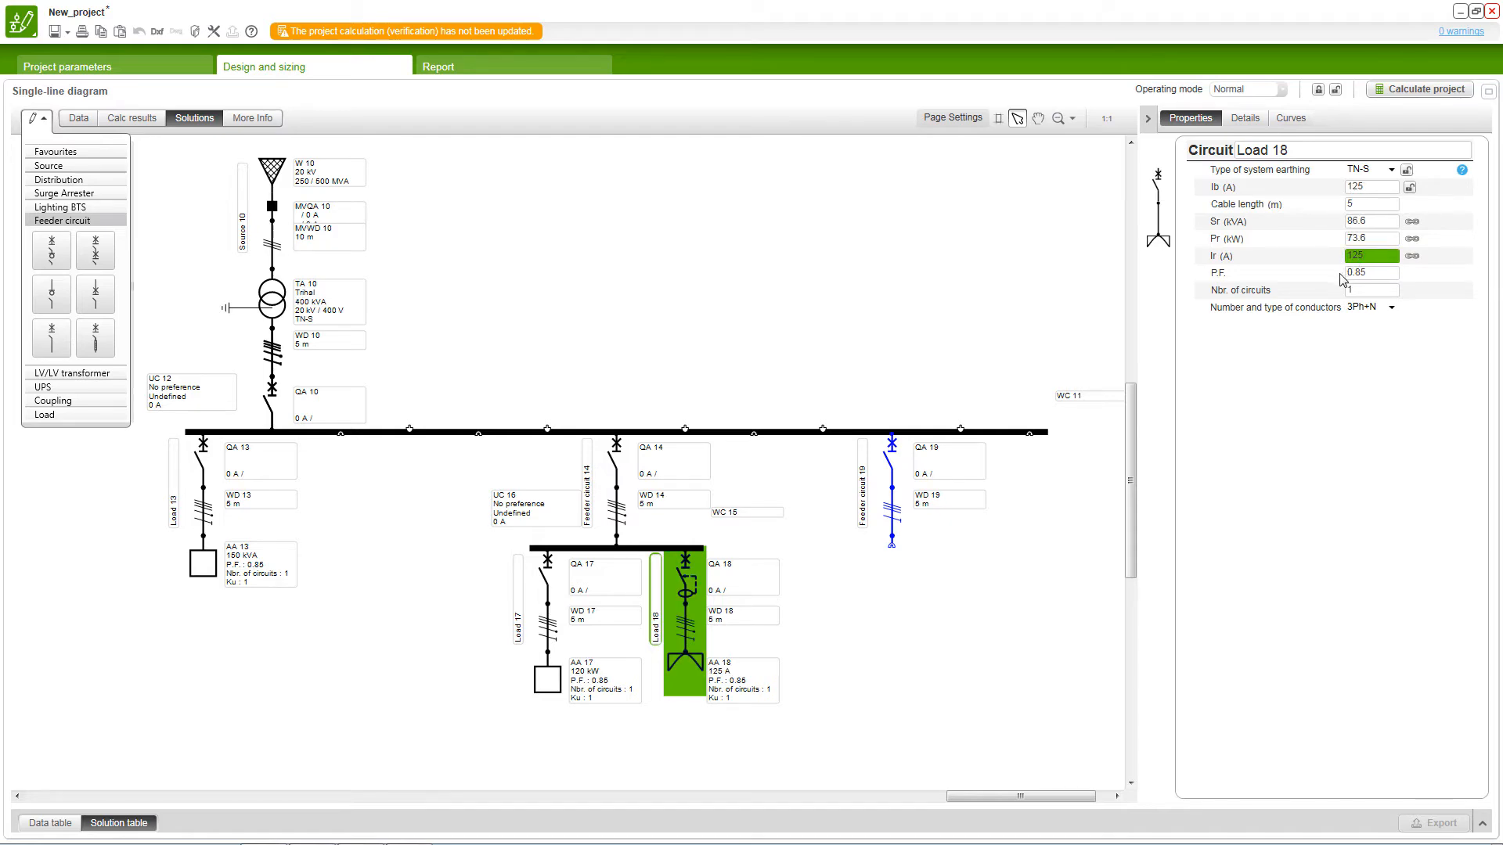
# Step: Change Load 18's conductors to 1Ph+N and set its number of circuits to 5
pyautogui.click(1391, 308)
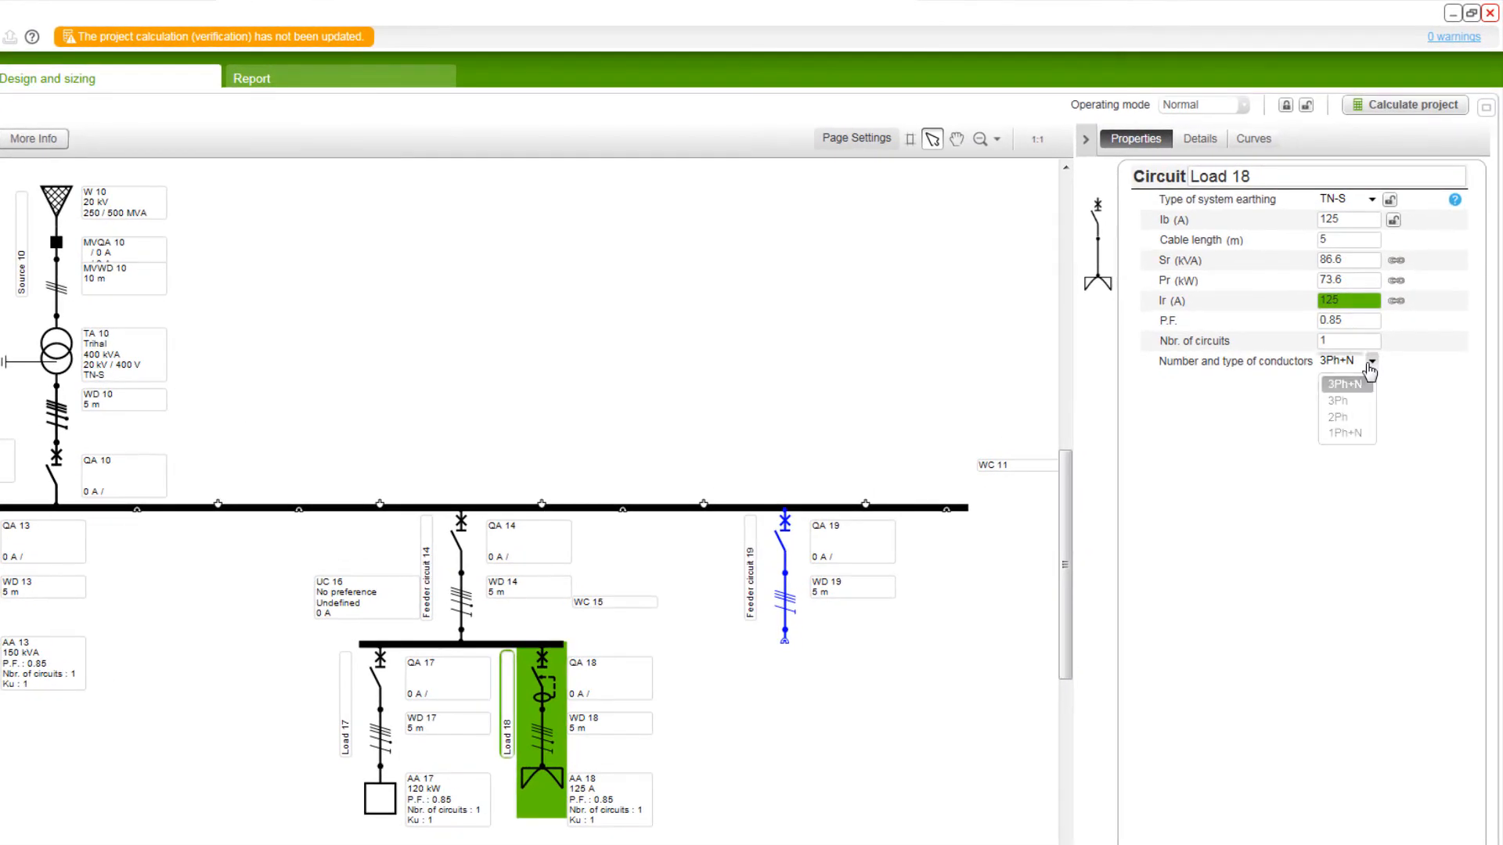
pyautogui.click(1345, 433)
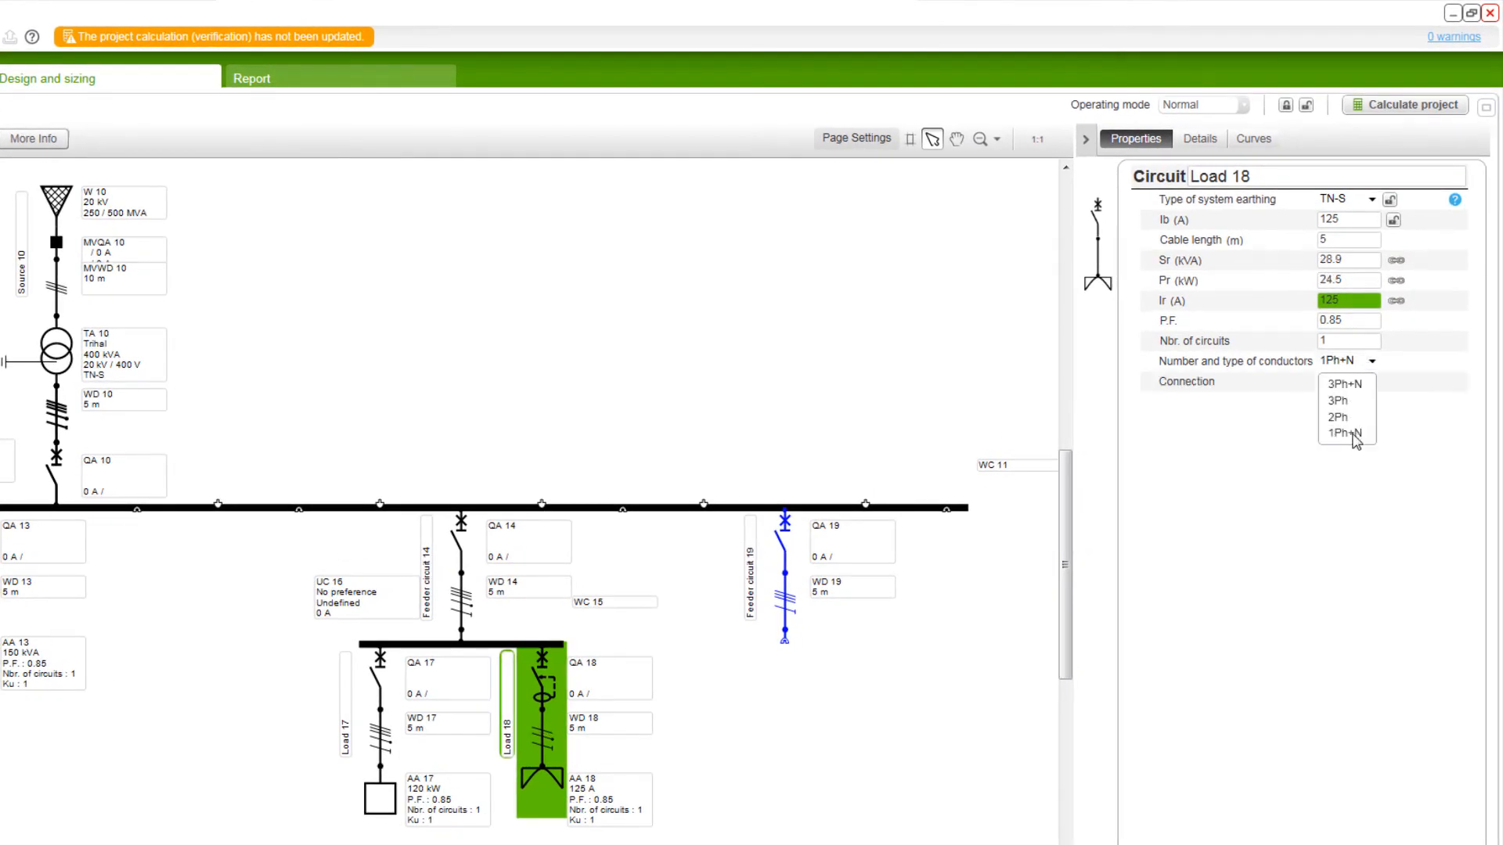
pyautogui.click(1322, 343)
pyautogui.write('5')
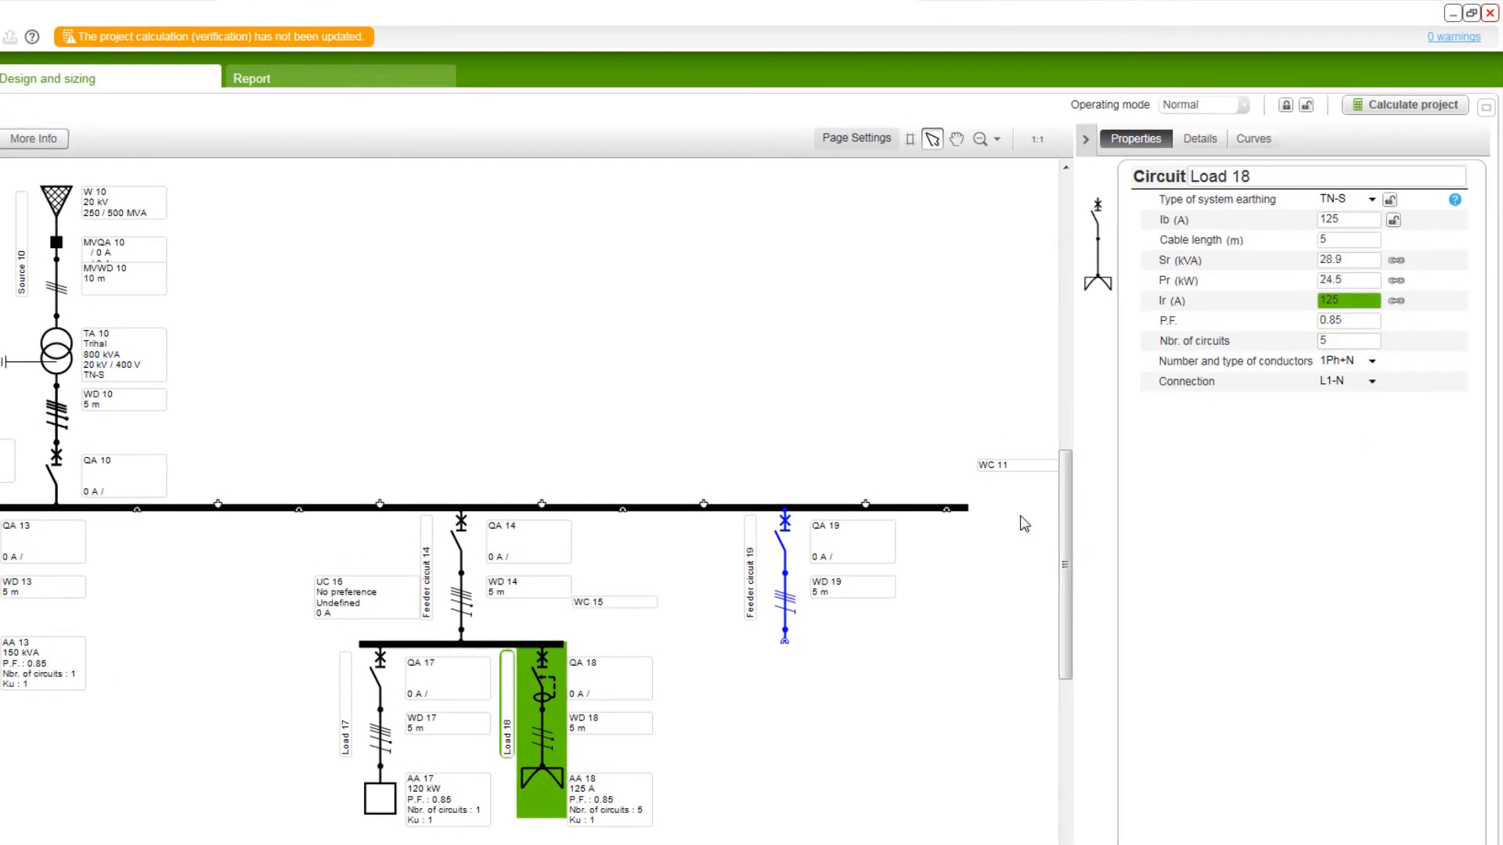
pyautogui.click(888, 688)
pyautogui.click(577, 821)
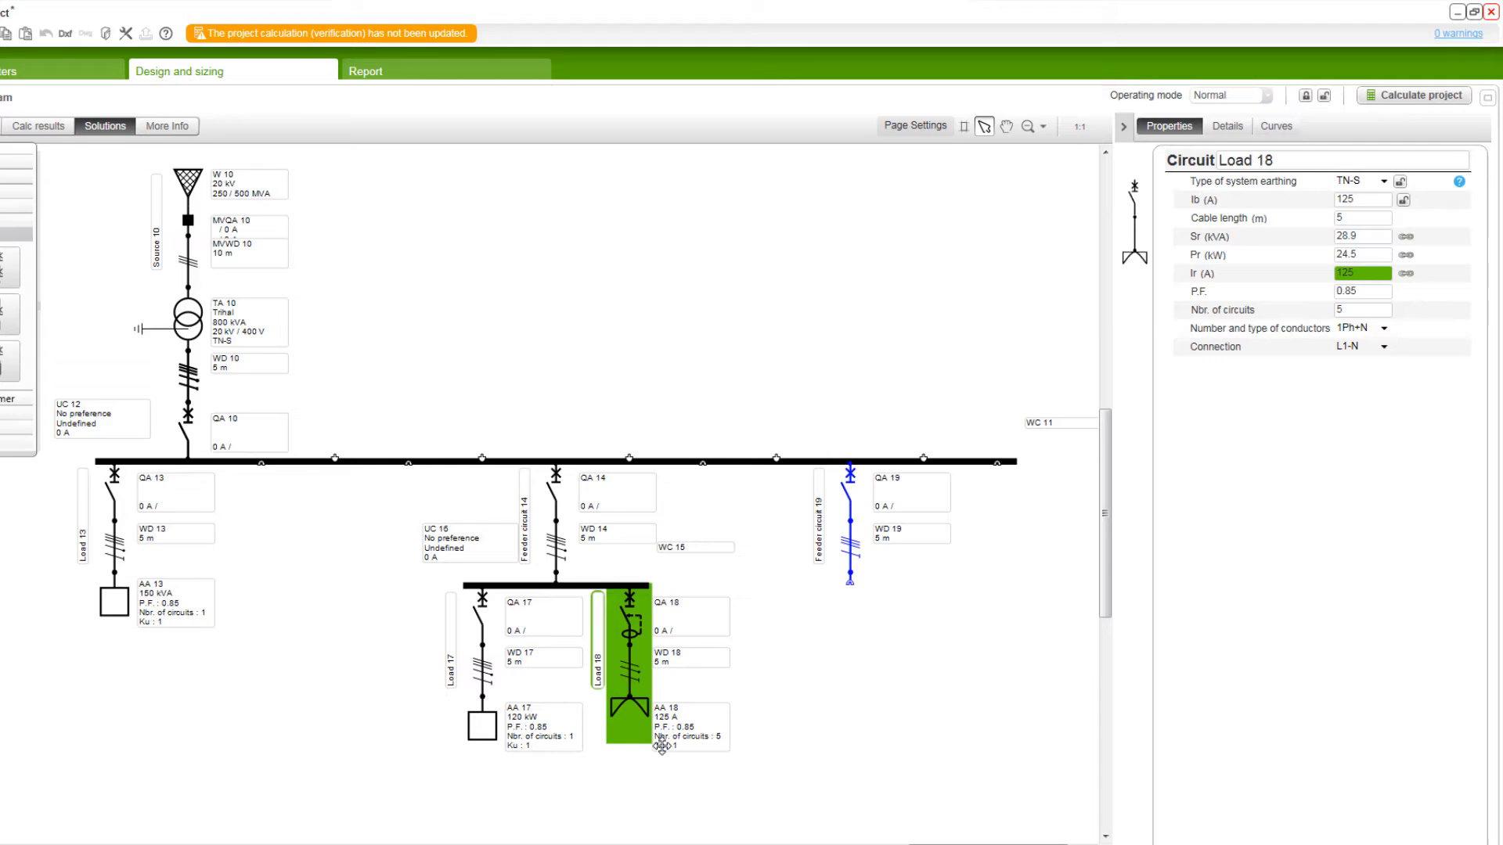
# Step: Set the apparent power Sr of load AA 13 to 300 kVA and select the Load 13 circuit
pyautogui.scroll(2, 662, 746)
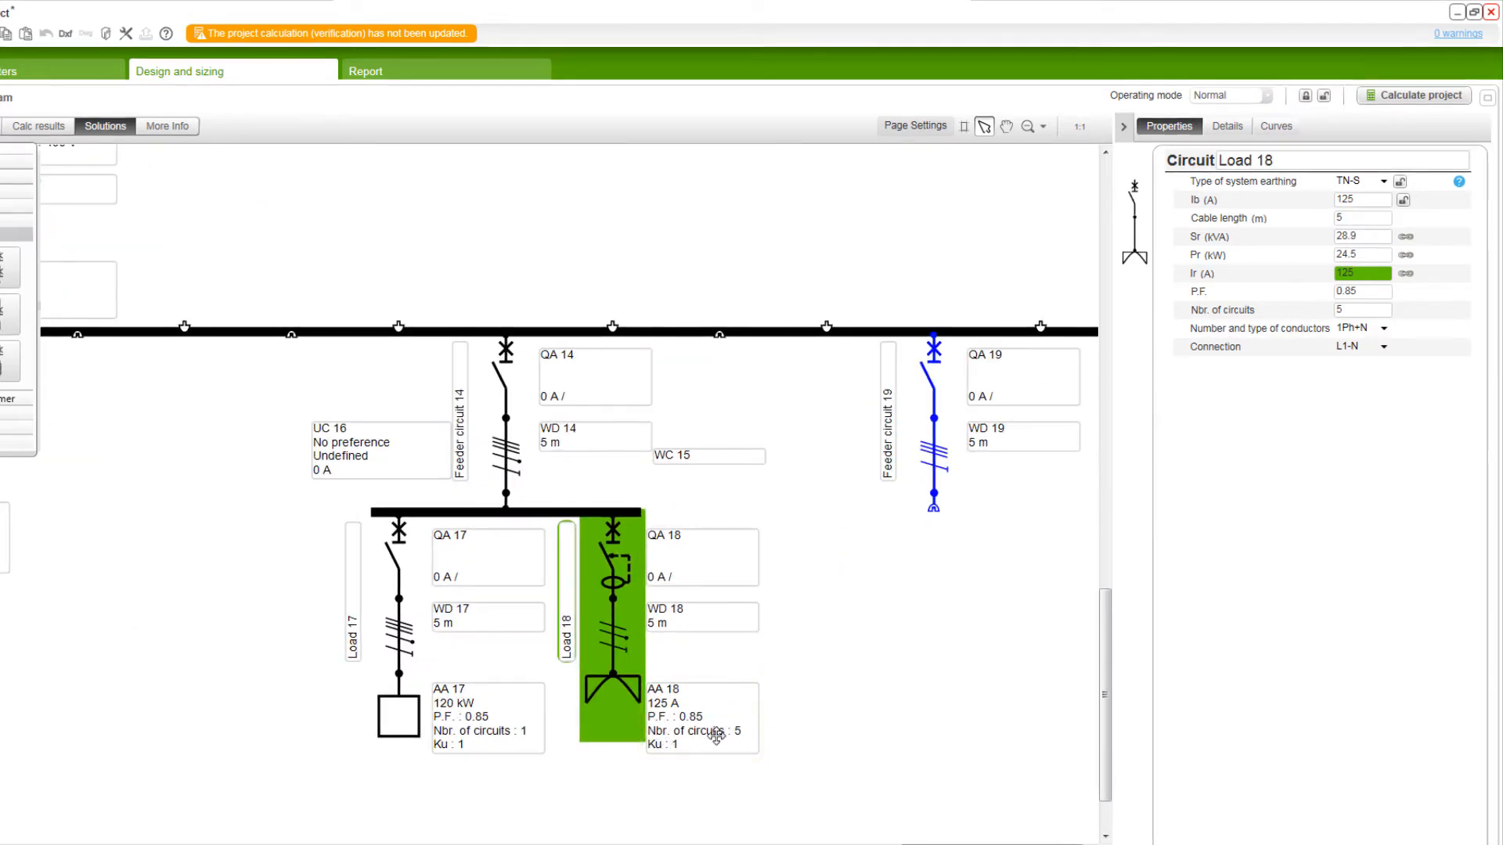
pyautogui.click(1007, 126)
pyautogui.moveTo(198, 244); pyautogui.dragTo(684, 515)
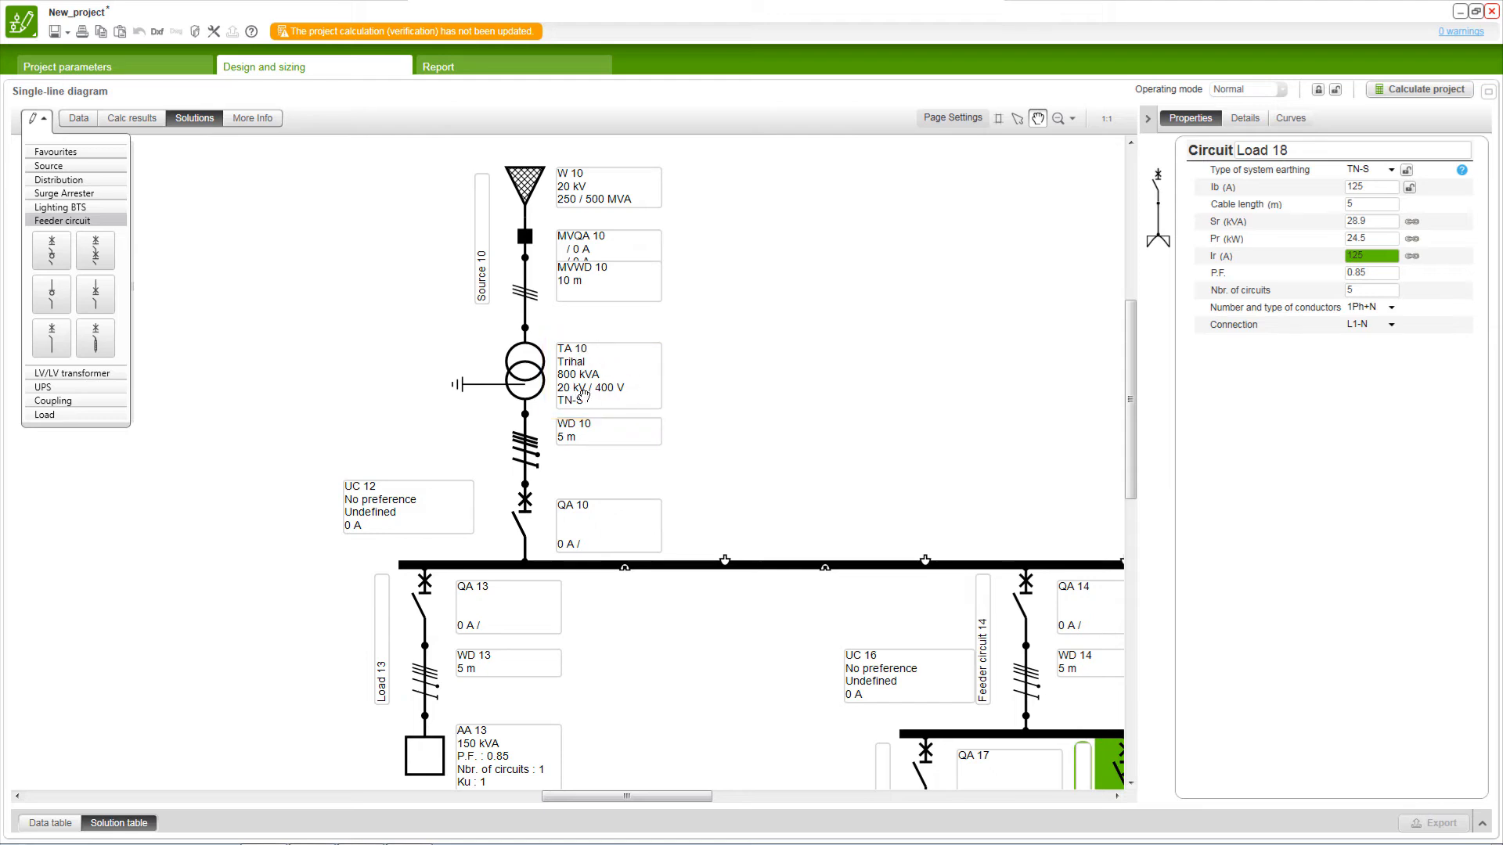
pyautogui.press('Escape')
pyautogui.click(472, 754)
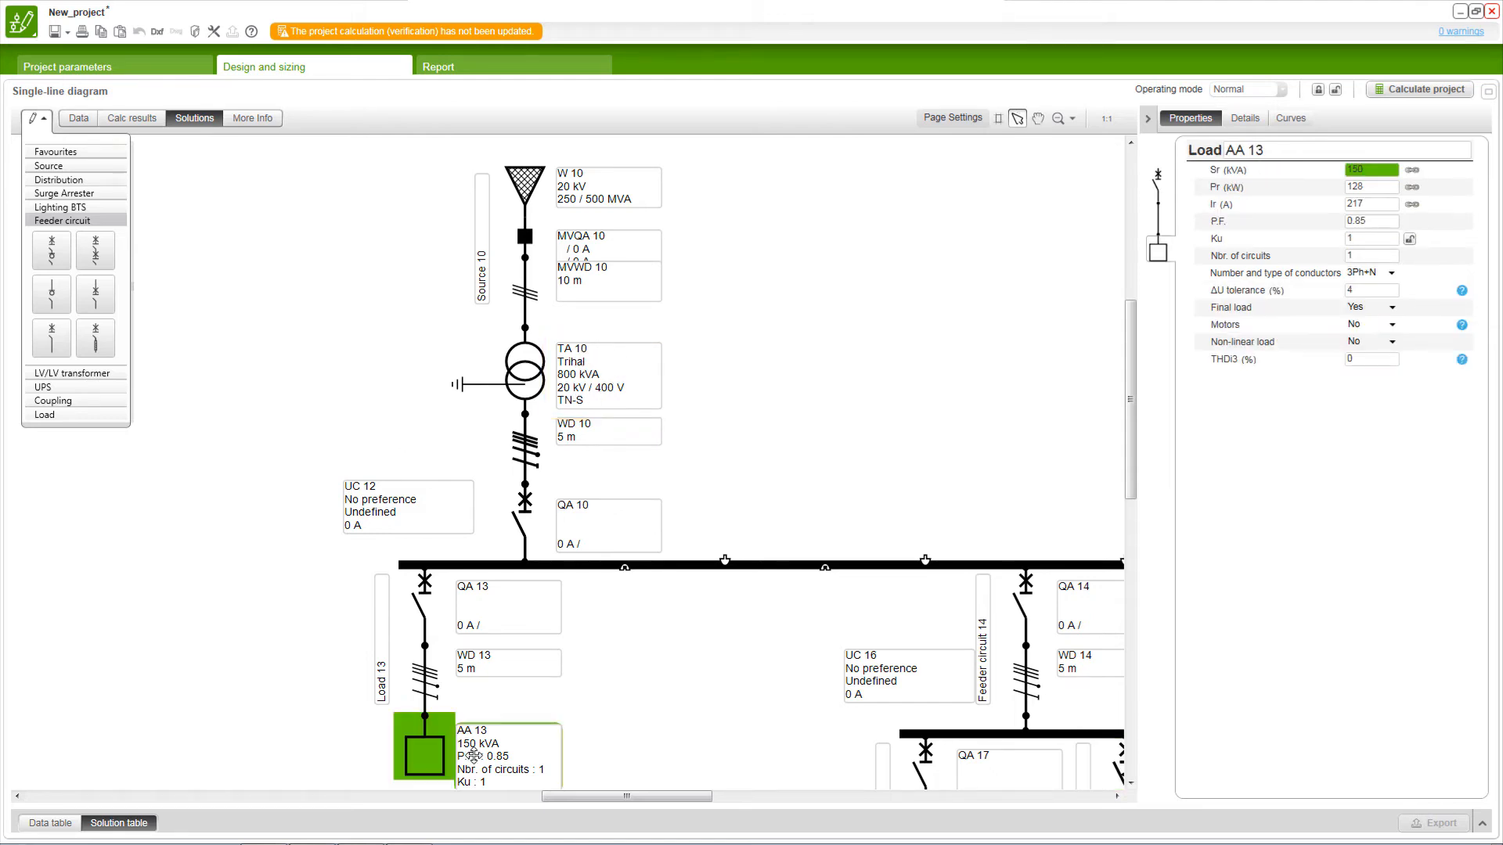
pyautogui.doubleClick(1376, 174)
pyautogui.write('300')
pyautogui.press('Return')
pyautogui.click(1065, 317)
pyautogui.click(452, 757)
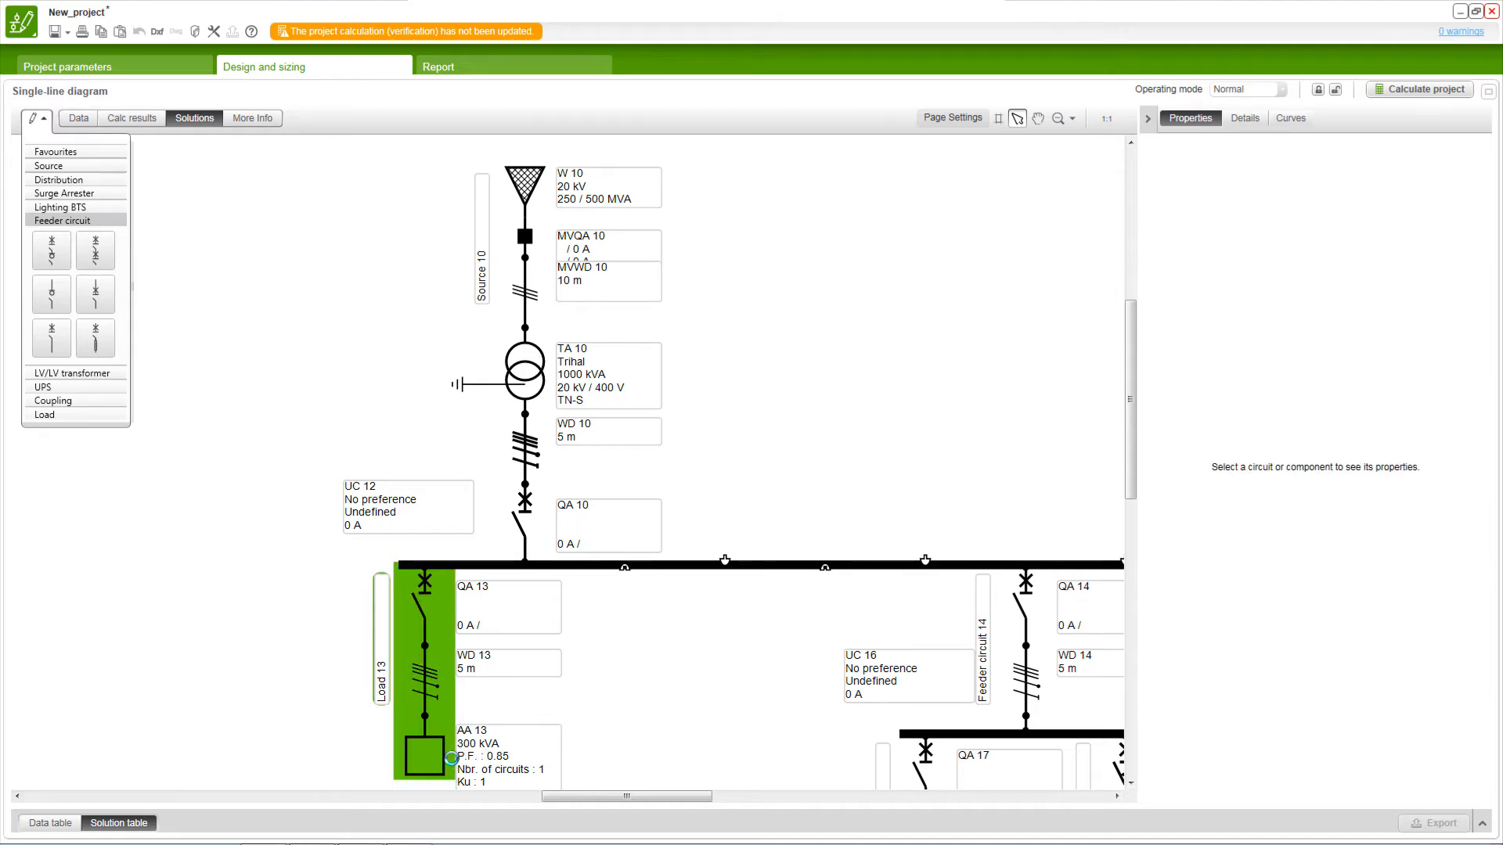
# Step: Set the type of system earthing of the MV/LV transformer TA 10 to TN-S
pyautogui.click(464, 749)
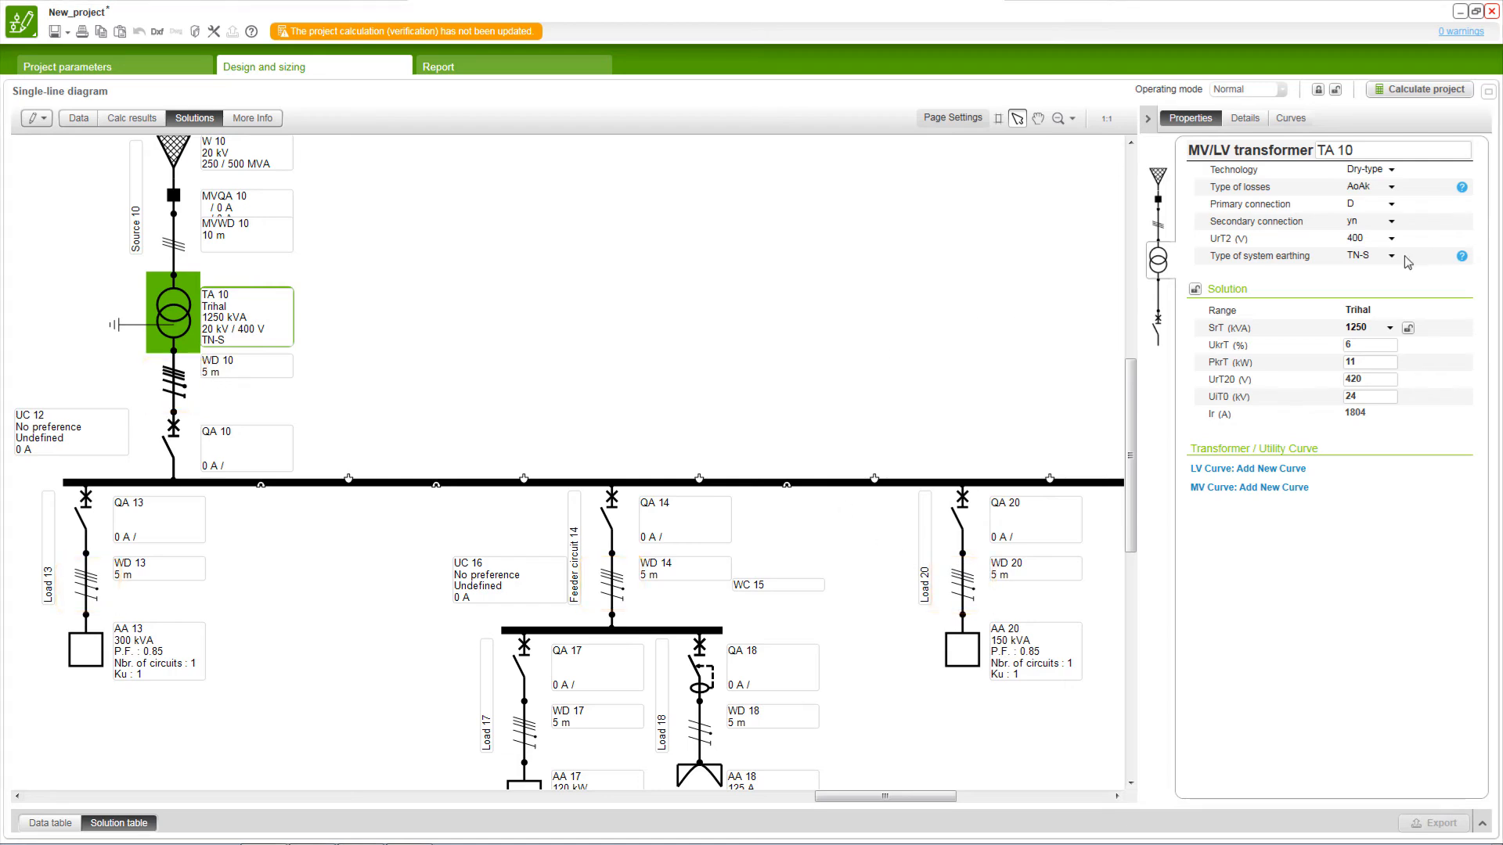
pyautogui.click(1390, 259)
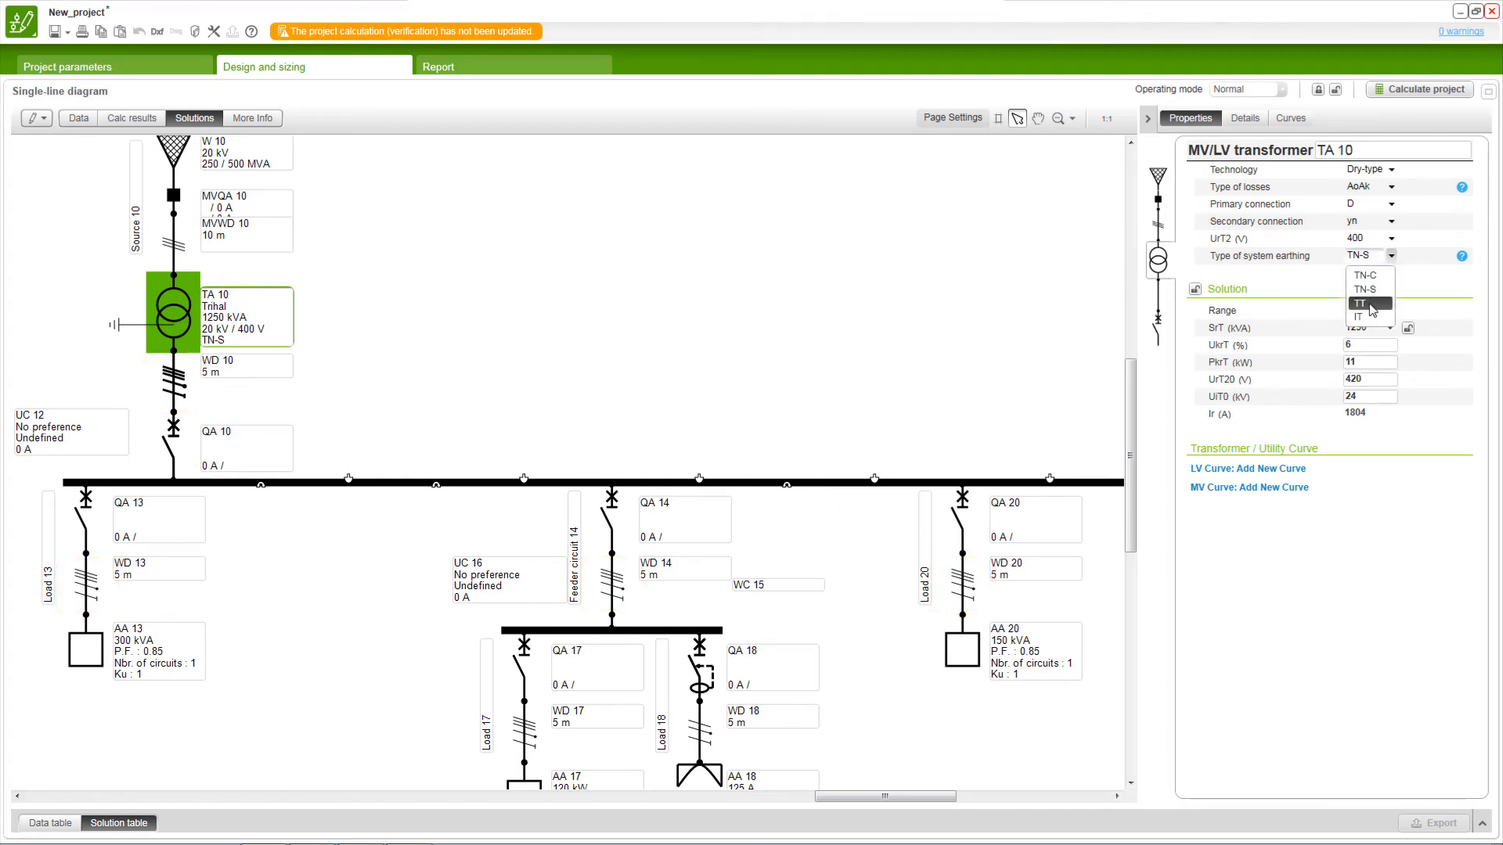
pyautogui.click(1370, 290)
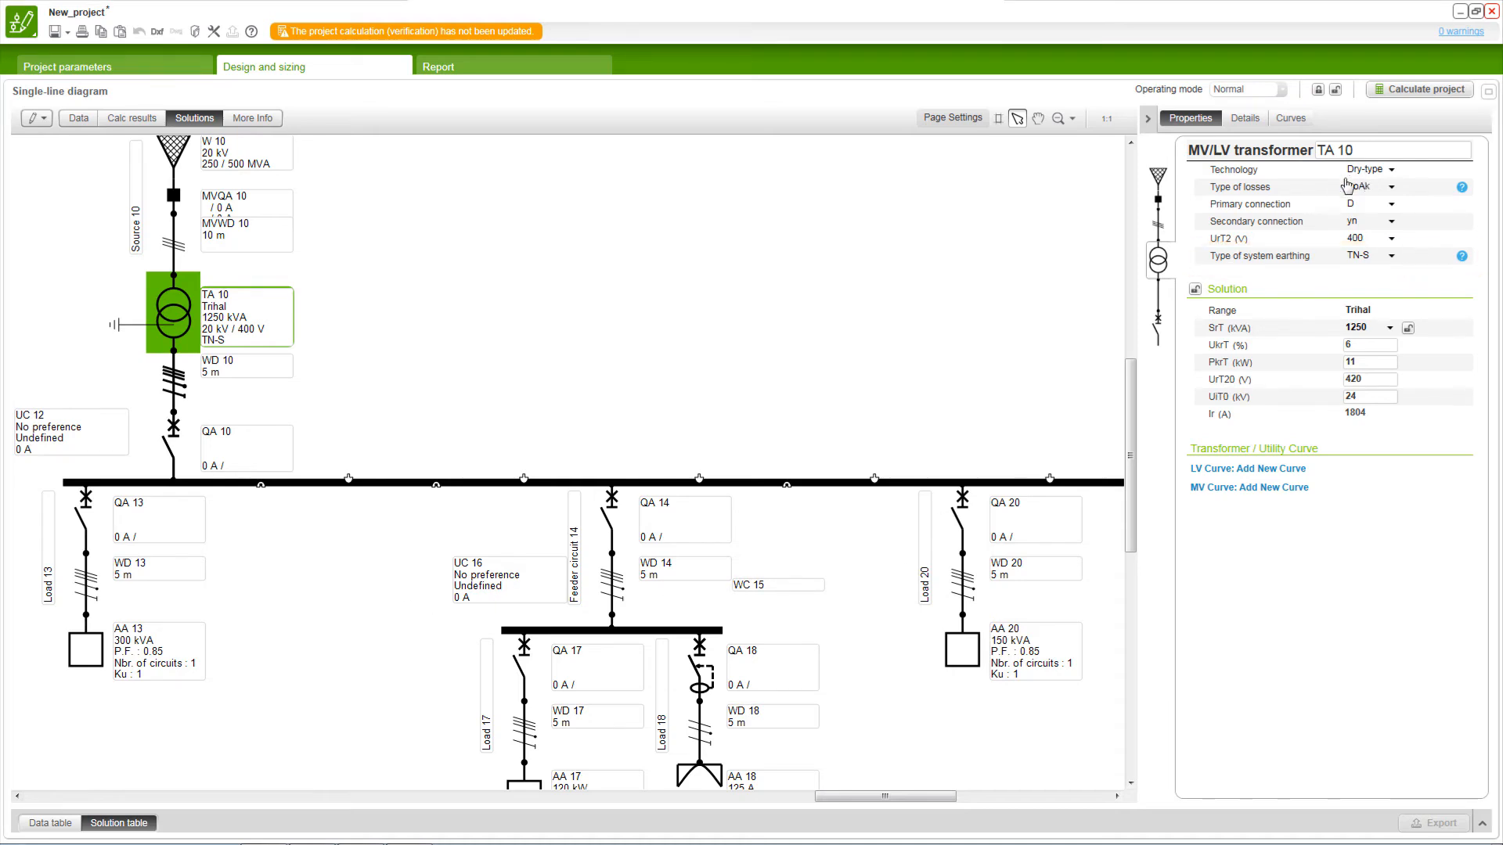
# Step: Try to change the type of system earthing of the Load 13 circuit to TN-C
pyautogui.click(92, 586)
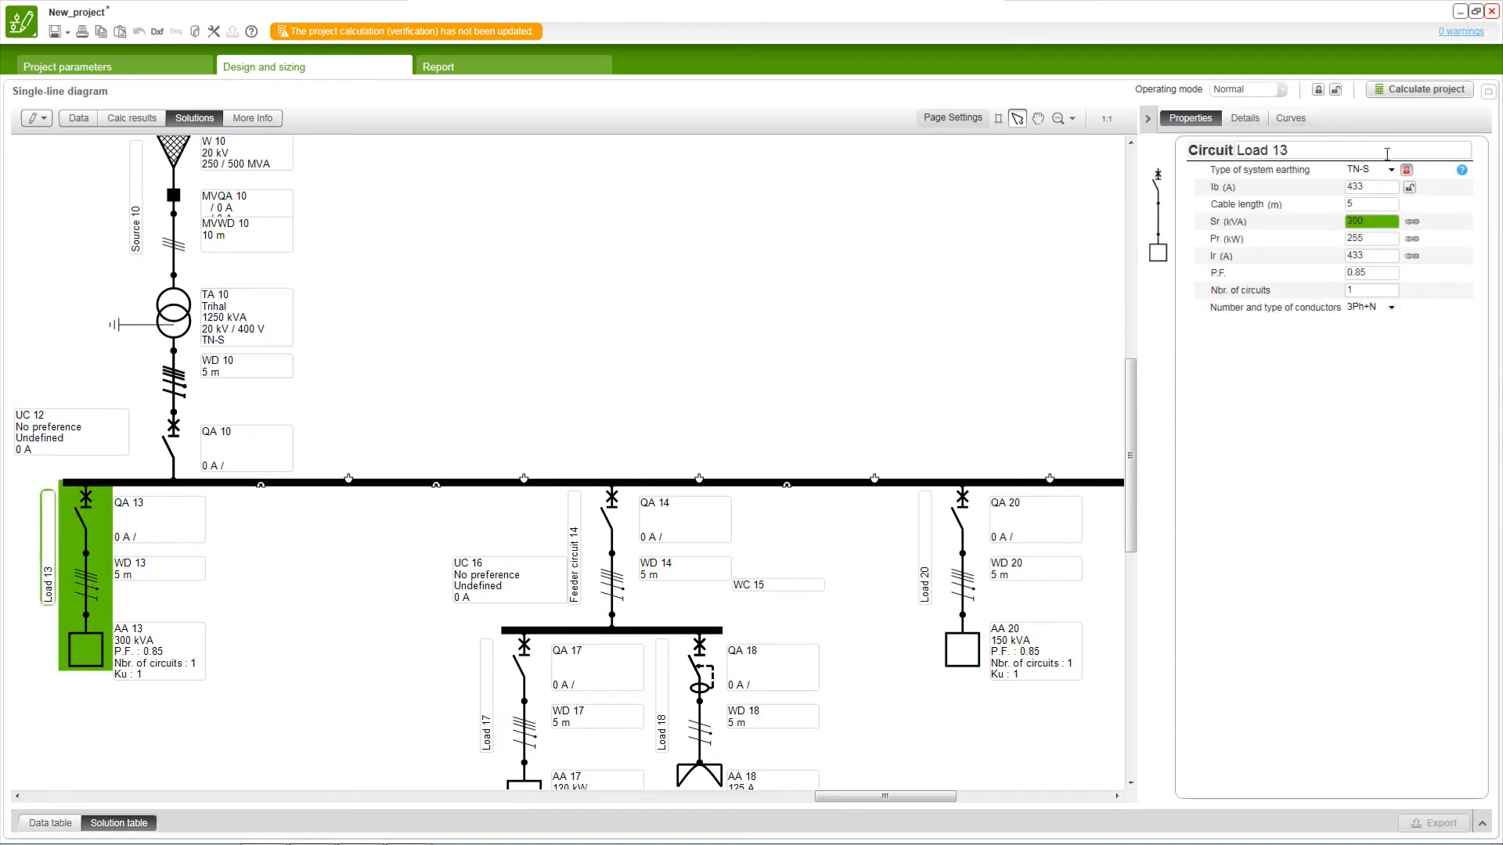
pyautogui.click(1392, 172)
pyautogui.click(1369, 202)
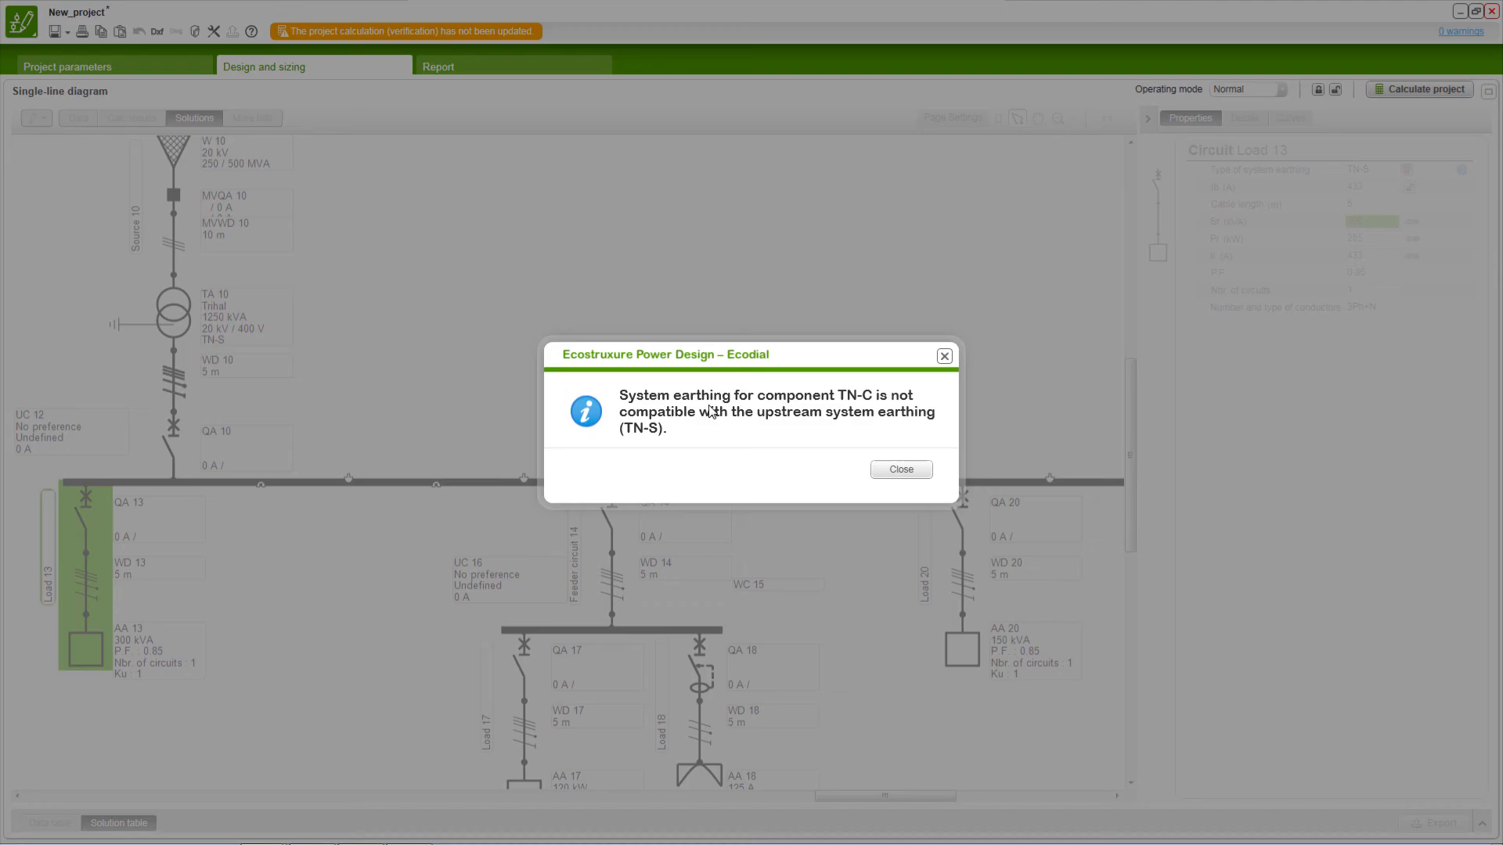
pyautogui.click(893, 472)
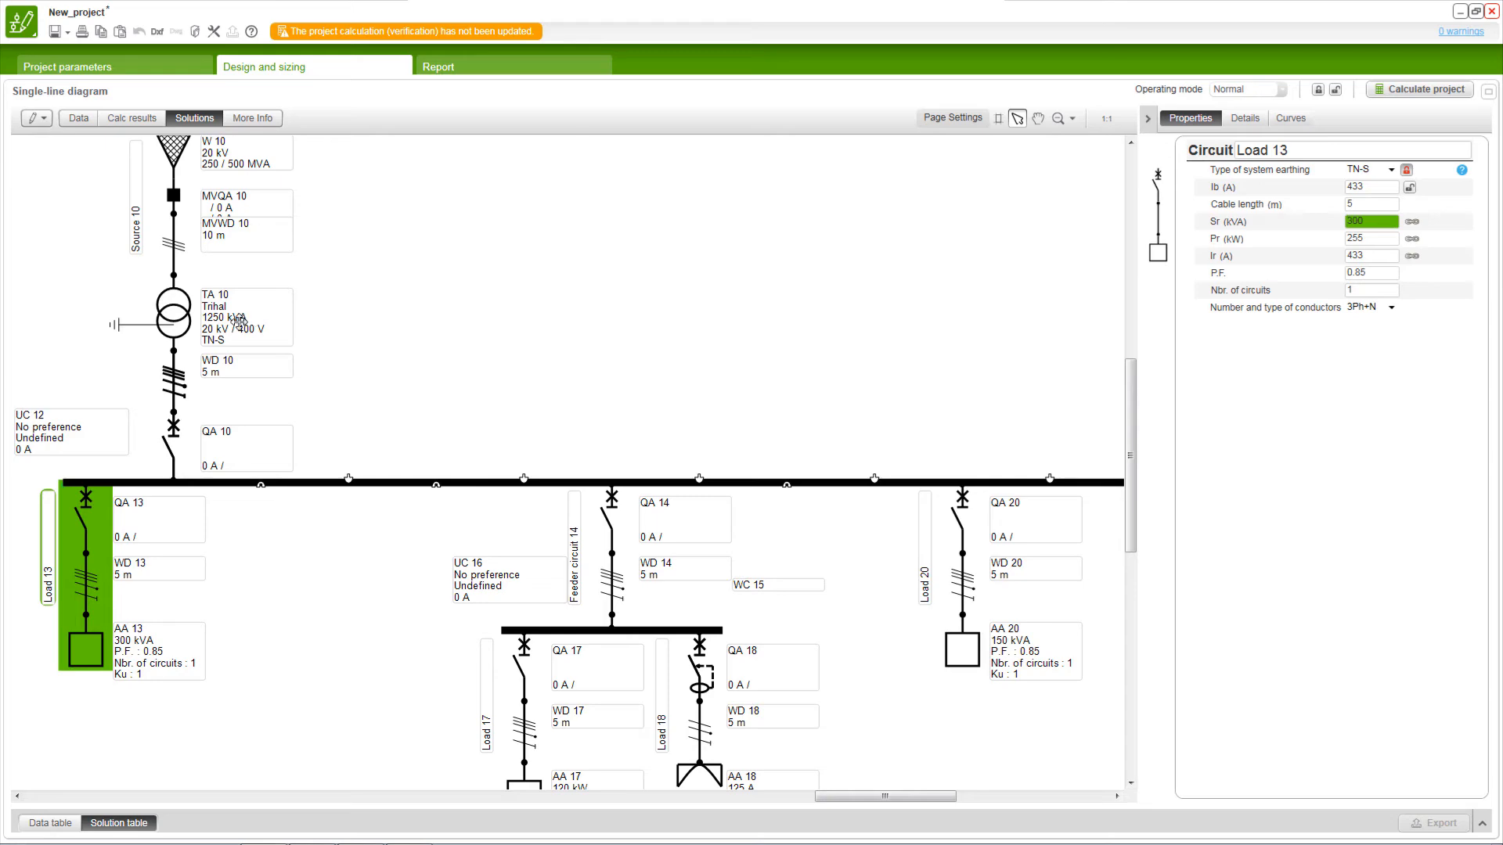
# Step: Select the MV/LV transformer TA 10 and view the data table instead of the solution table
pyautogui.click(256, 317)
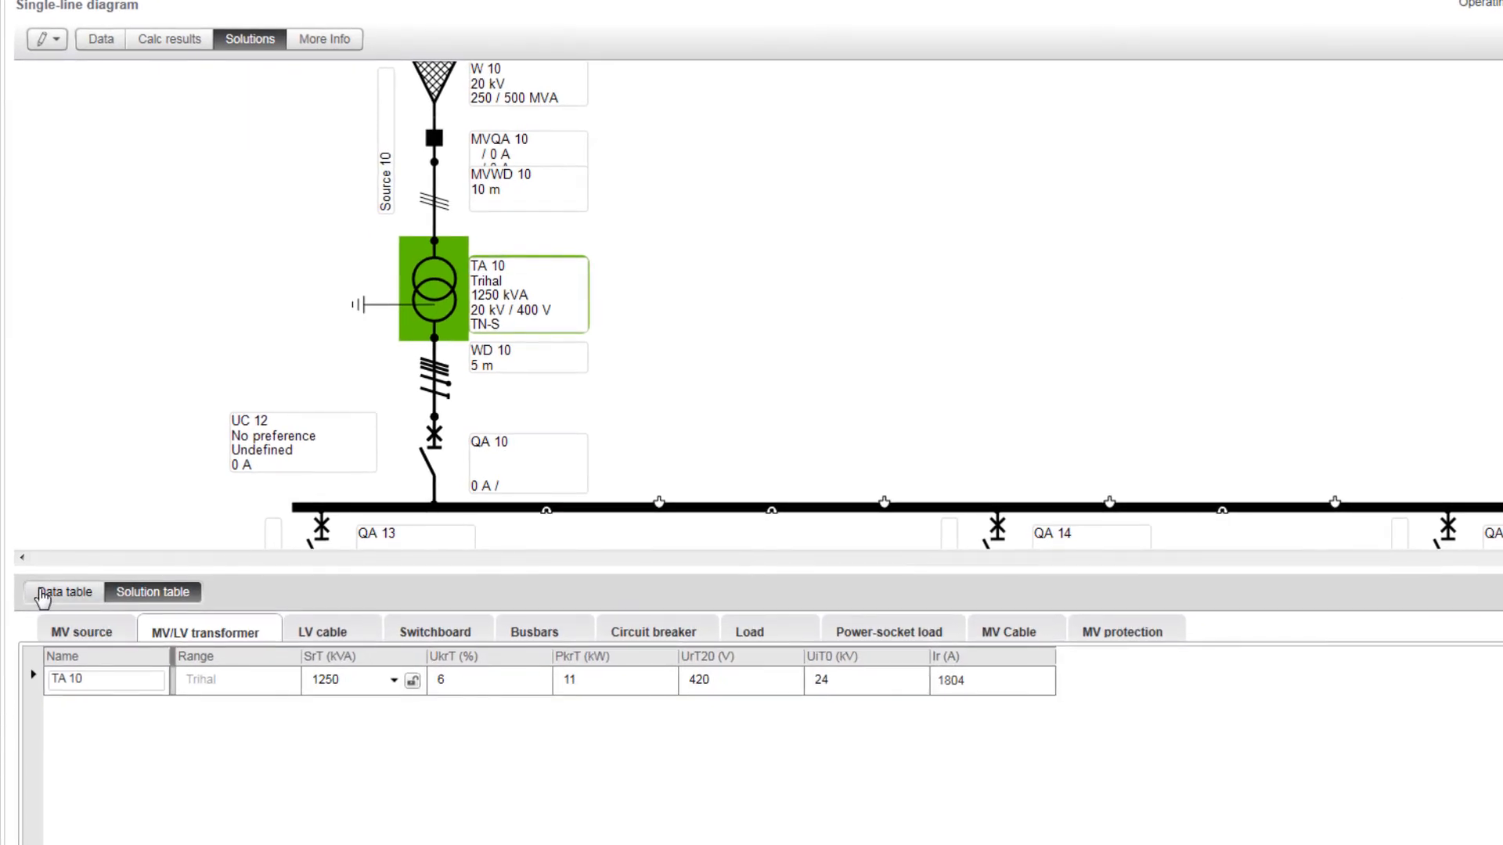
pyautogui.click(43, 596)
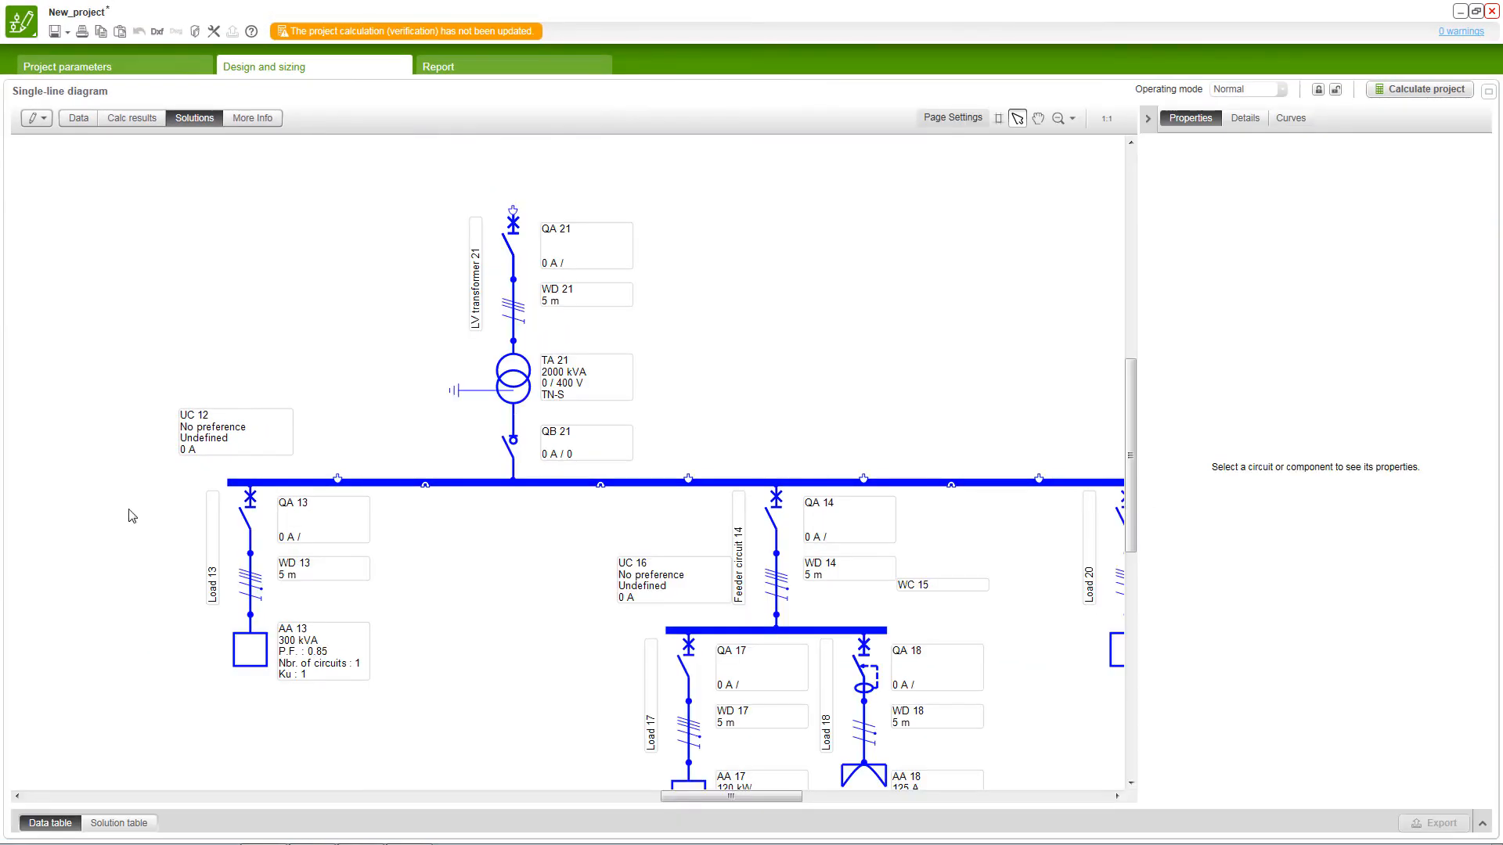
# Step: Set the LV transformer 21 circuit's type of system earthing to TN-S and its system earthing at secondary to TN-C
pyautogui.click(512, 307)
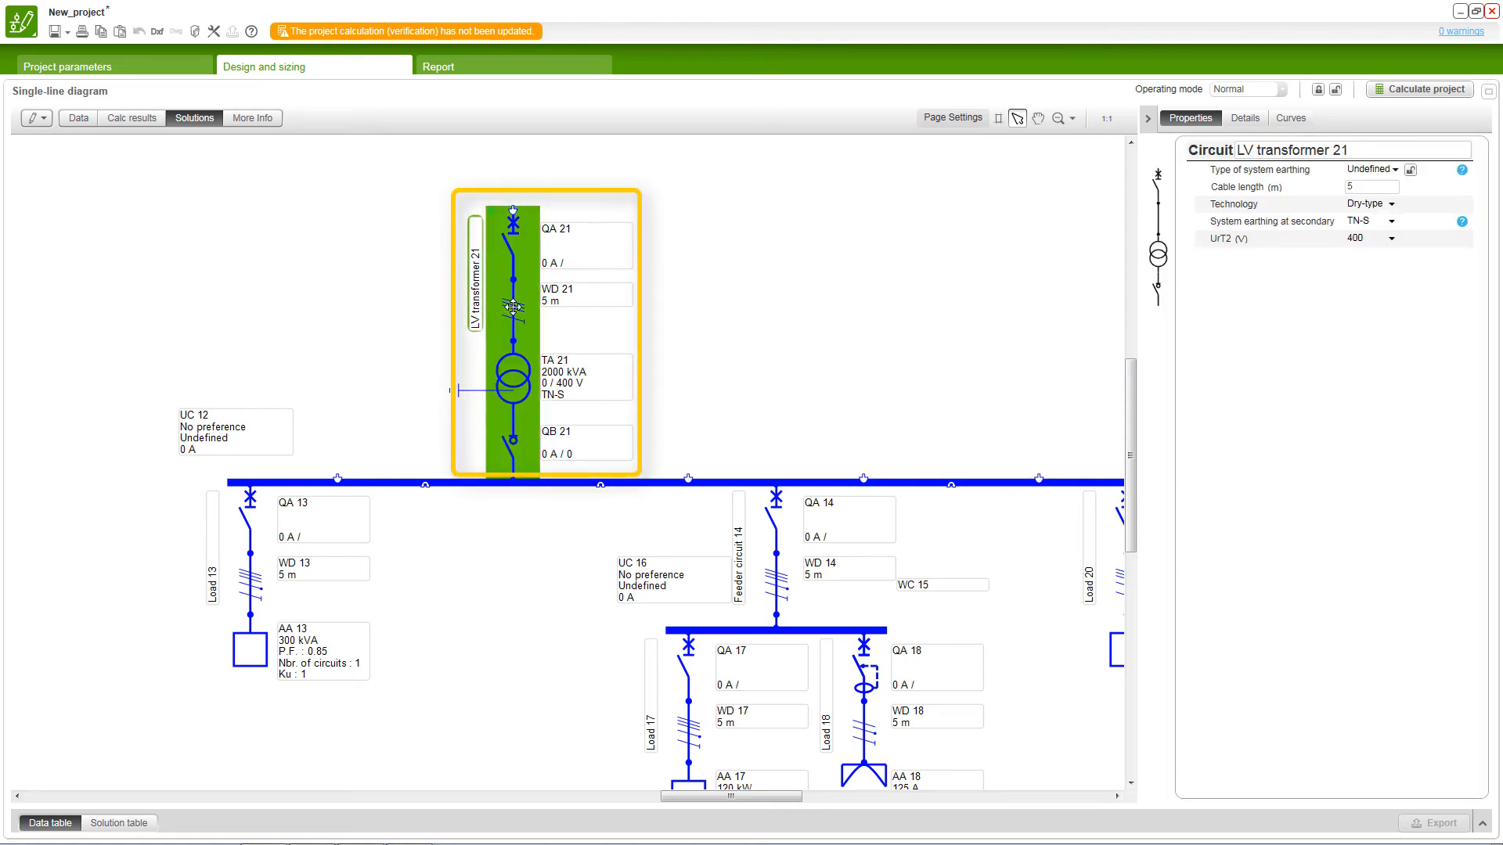
pyautogui.click(1394, 171)
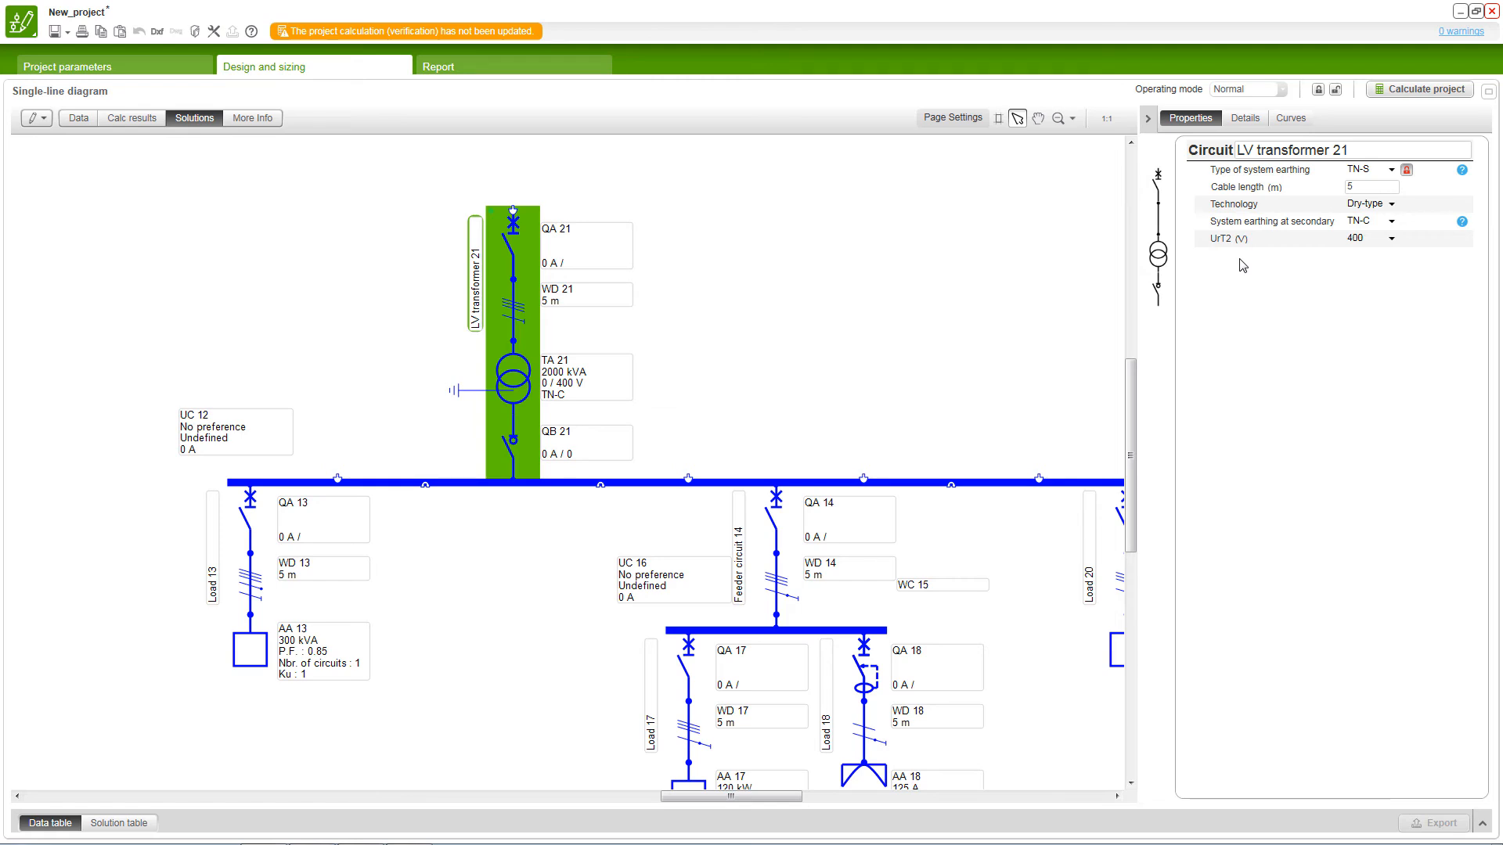
# Step: Set the type of system earthing of the Load 13 circuit to TN-C
pyautogui.click(240, 509)
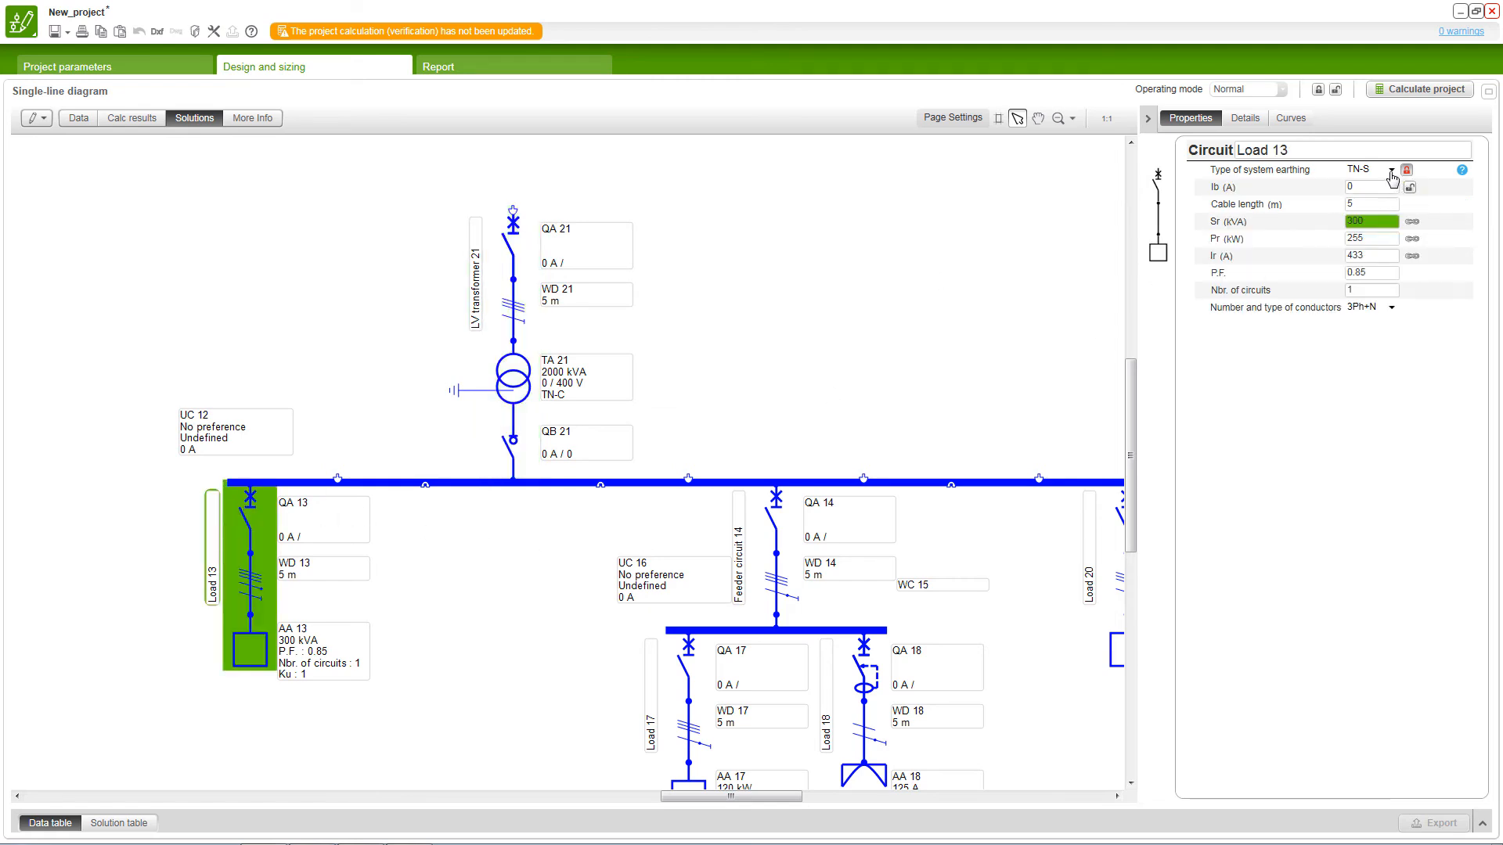
pyautogui.click(1392, 171)
pyautogui.click(1366, 188)
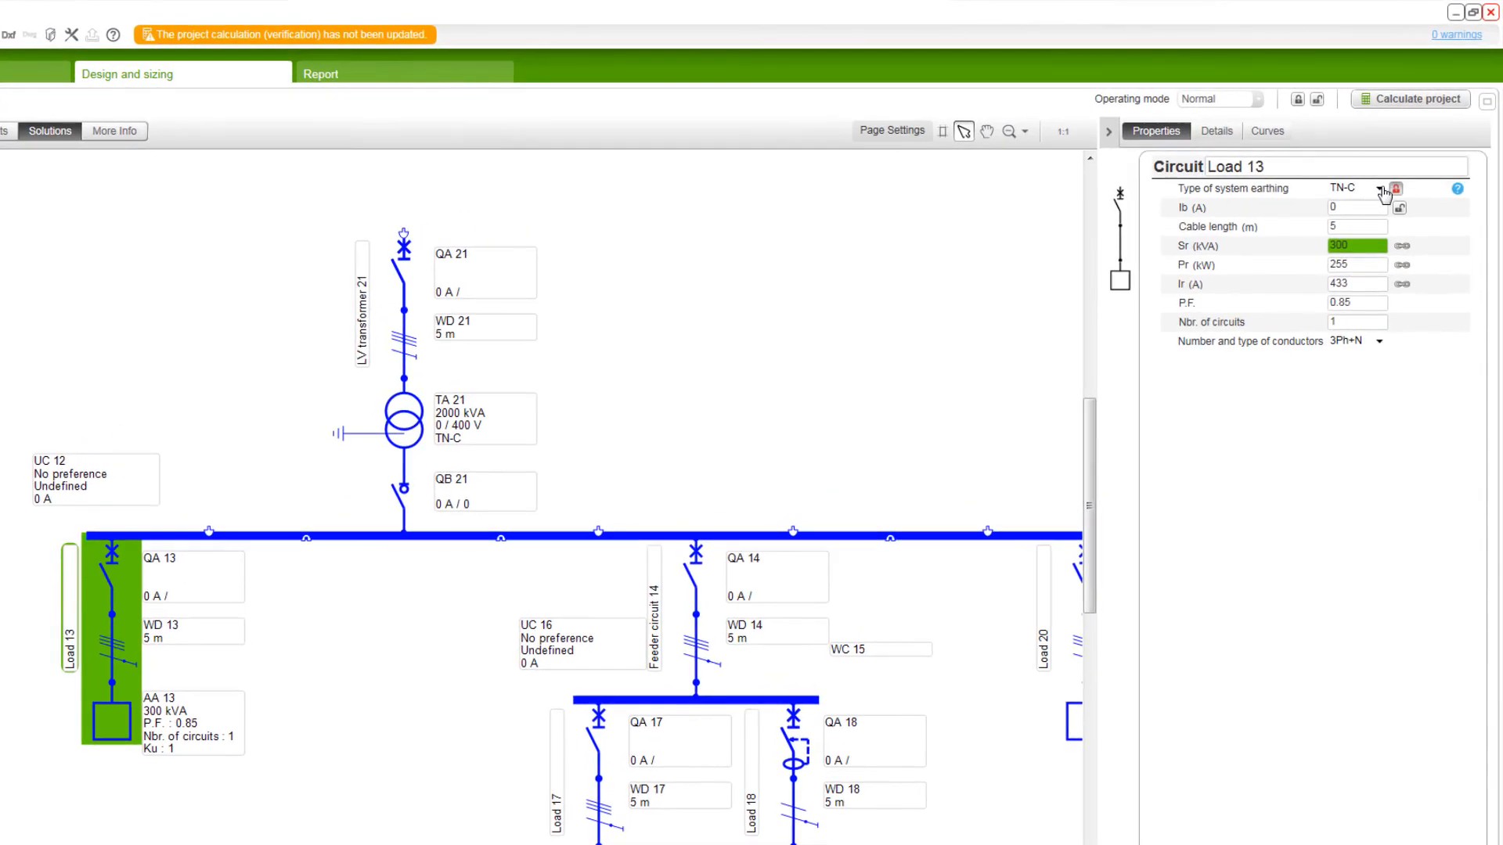
# Step: Try to change the type of system earthing of the Load 13 circuit to TT
pyautogui.click(1381, 190)
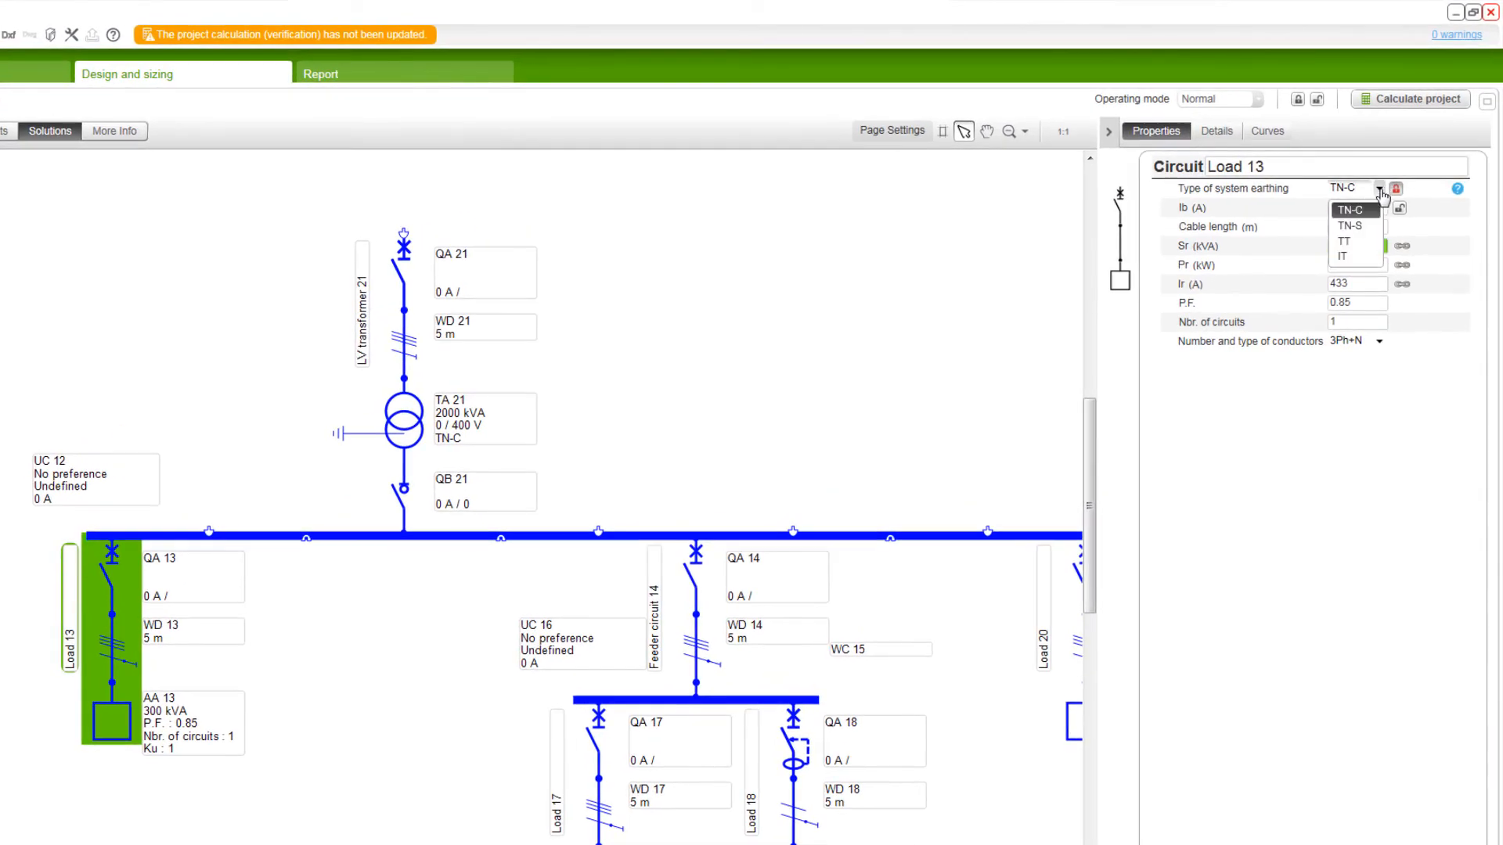
pyautogui.click(1353, 243)
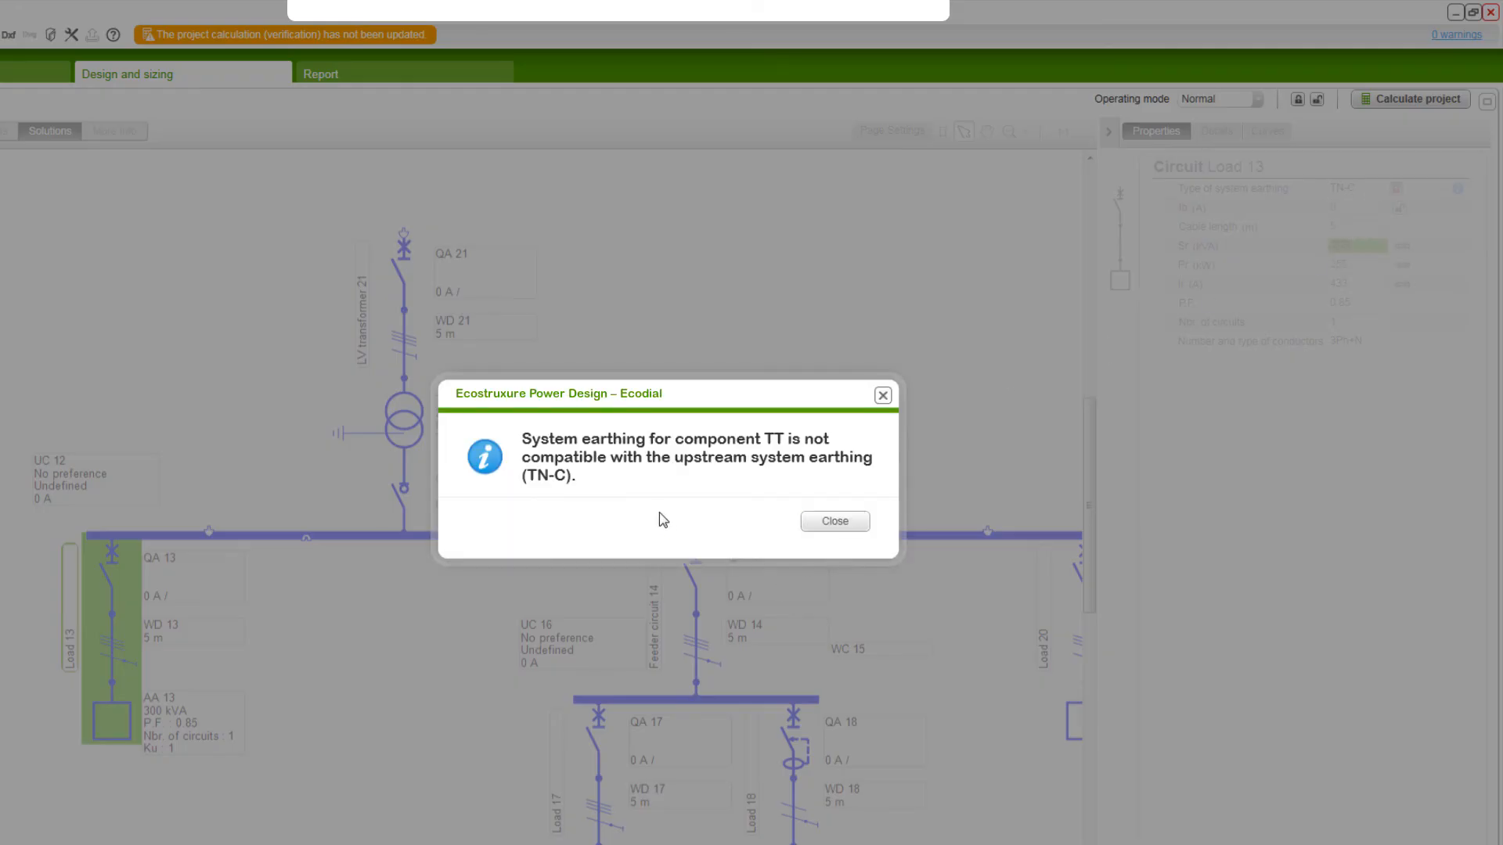
pyautogui.click(831, 522)
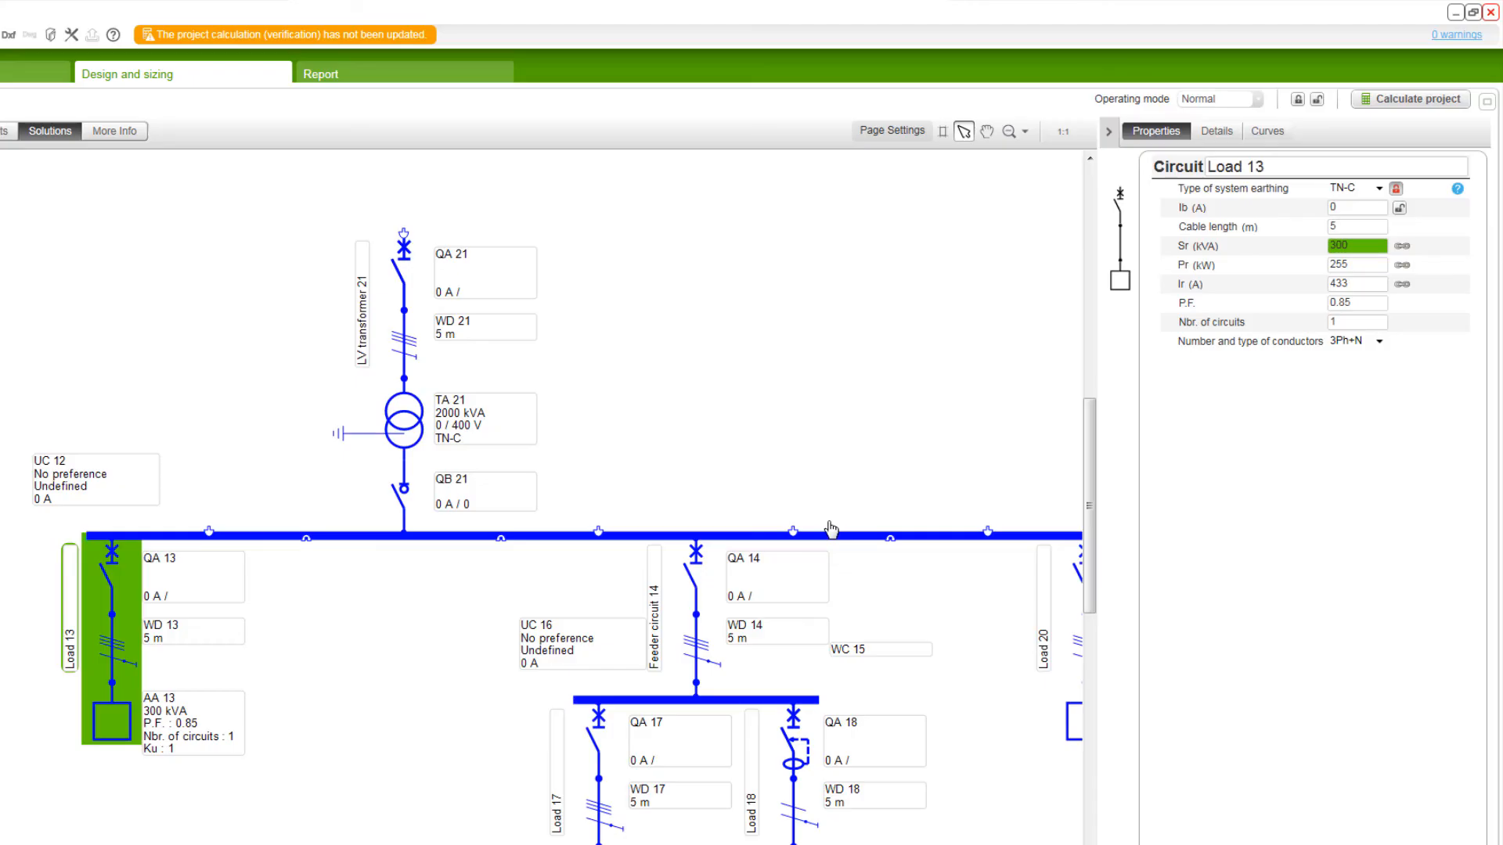